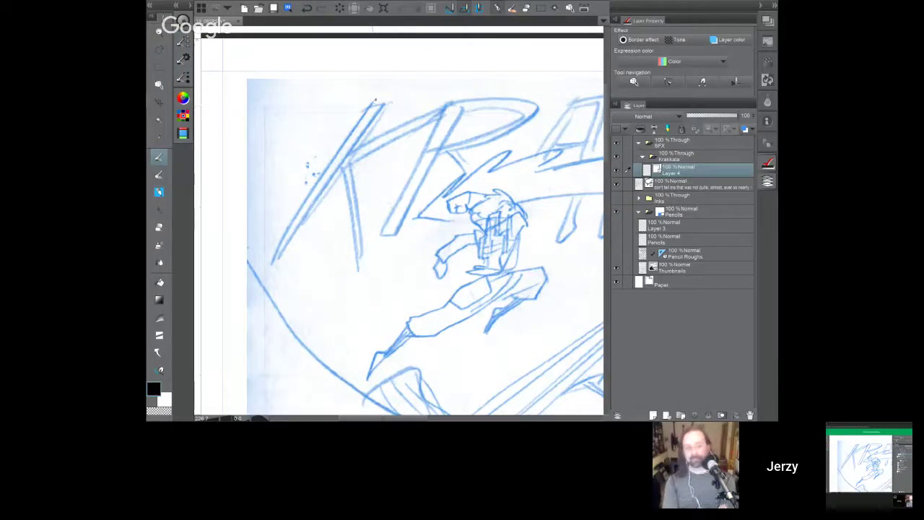
Step: Ink the outline of the first K over the blue sketch and trim the overshooting lines at its upper ends with the vector eraser
mouse_move(375, 101)
left_mouse_down()
mouse_move(261, 275)
mouse_move(292, 264)
mouse_move(282, 263)
mouse_move(394, 90)
mouse_move(387, 104)
left_mouse_up()
mouse_move(345, 147)
left_mouse_down()
mouse_move(348, 269)
mouse_move(364, 260)
mouse_move(359, 147)
mouse_move(426, 114)
mouse_move(428, 130)
left_mouse_up()
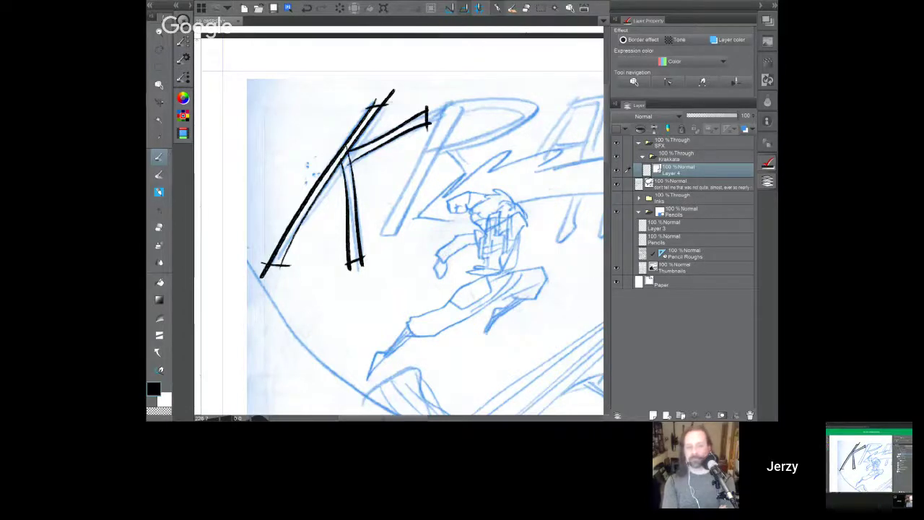
key("e")
left_click(189, 5)
left_click(231, 97)
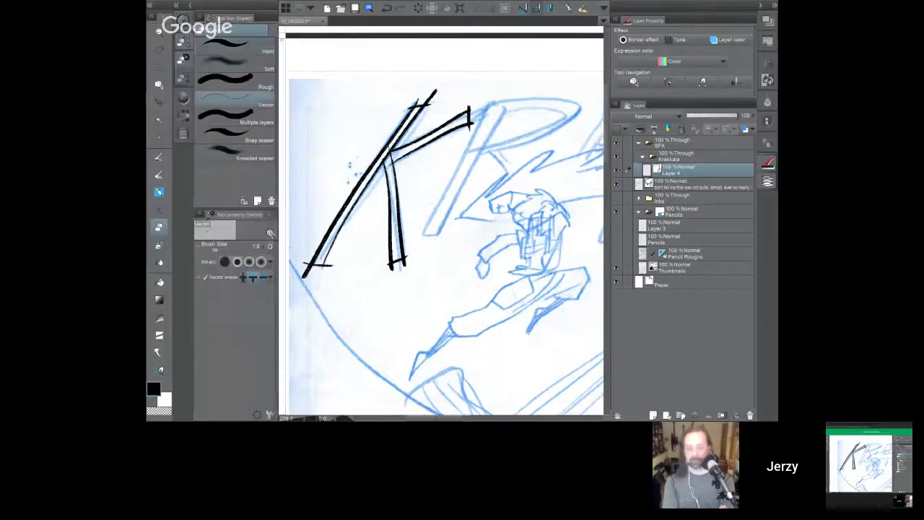
left_click(183, 59)
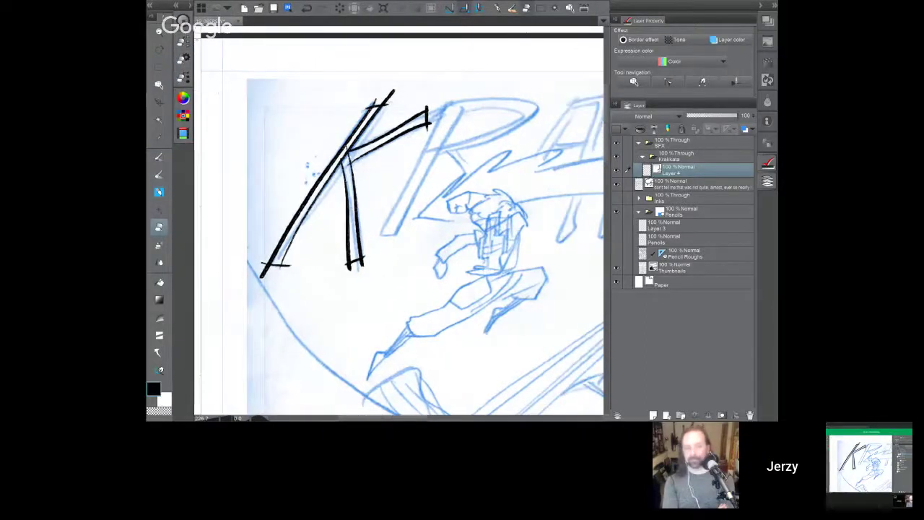
left_click(391, 94)
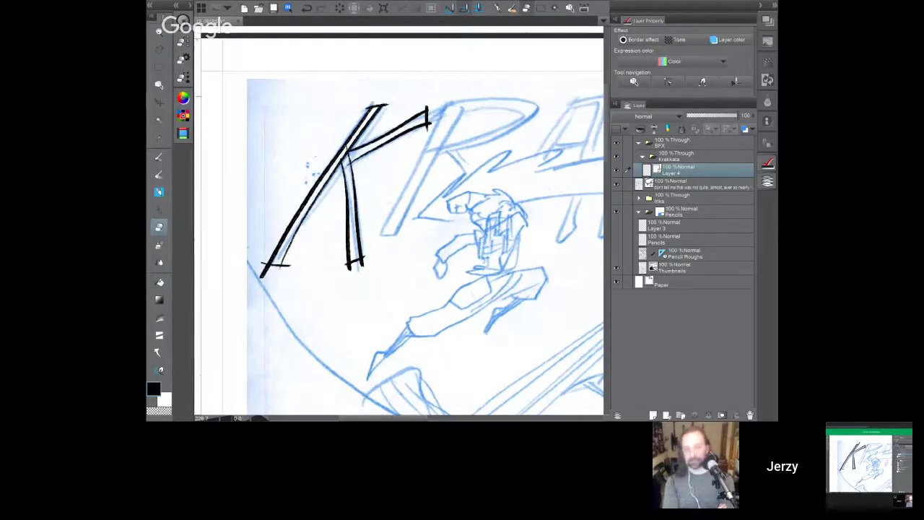
left_click(387, 105)
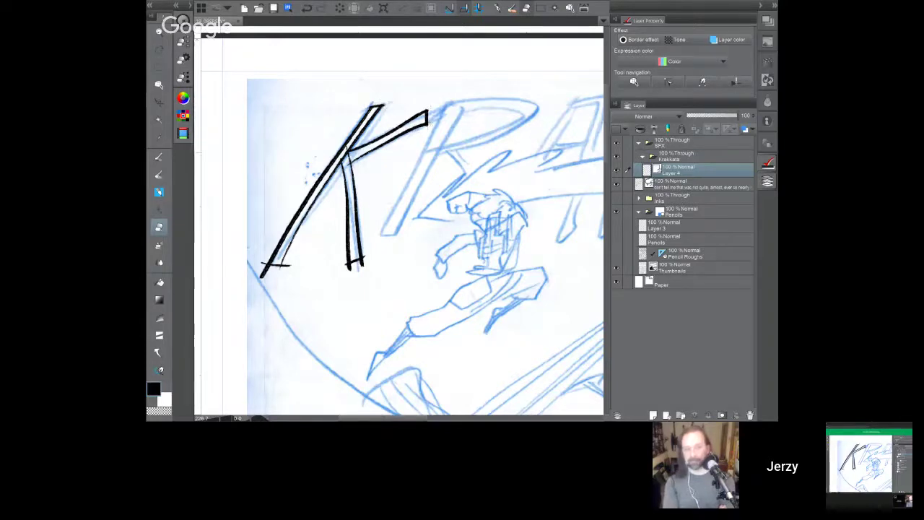
Step: Trim the crossing lines where the first K's strokes meet and the overshooting ends at both of its feet
left_click(348, 156)
left_click(343, 164)
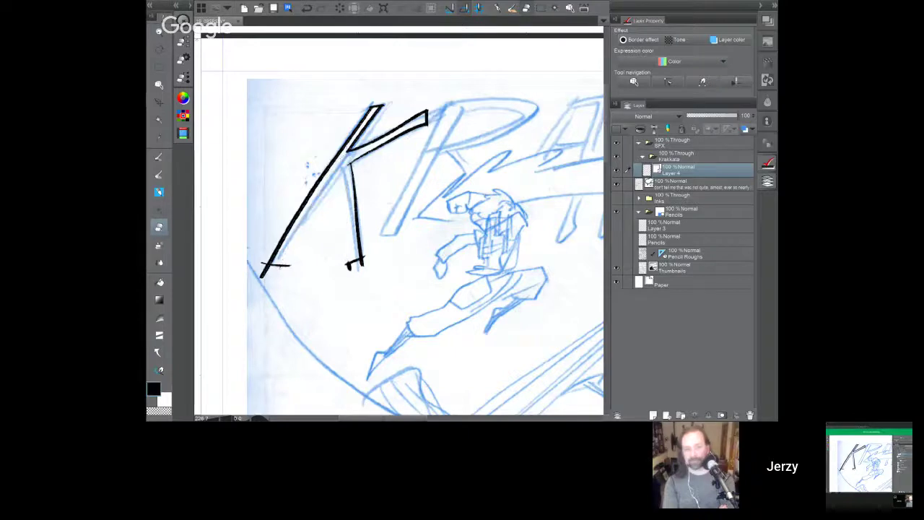
key("ctrl+z")
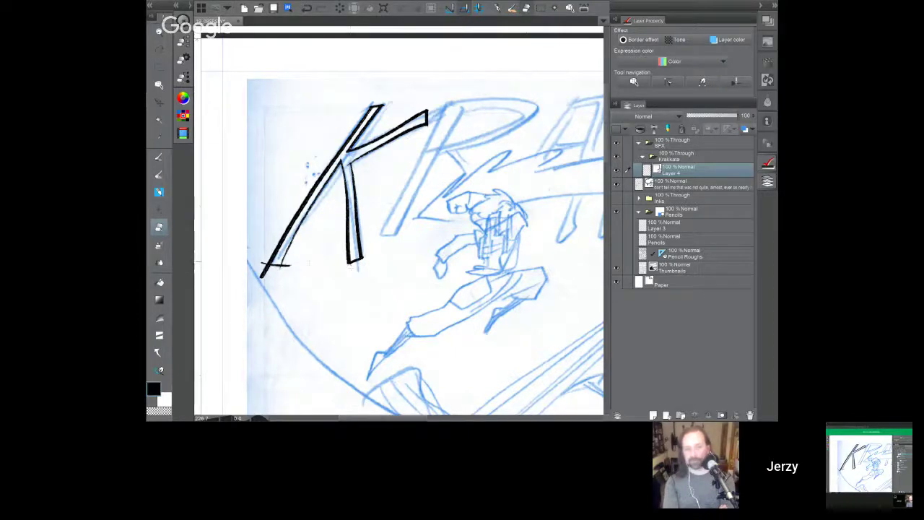
left_click_drag(288, 263, 264, 261)
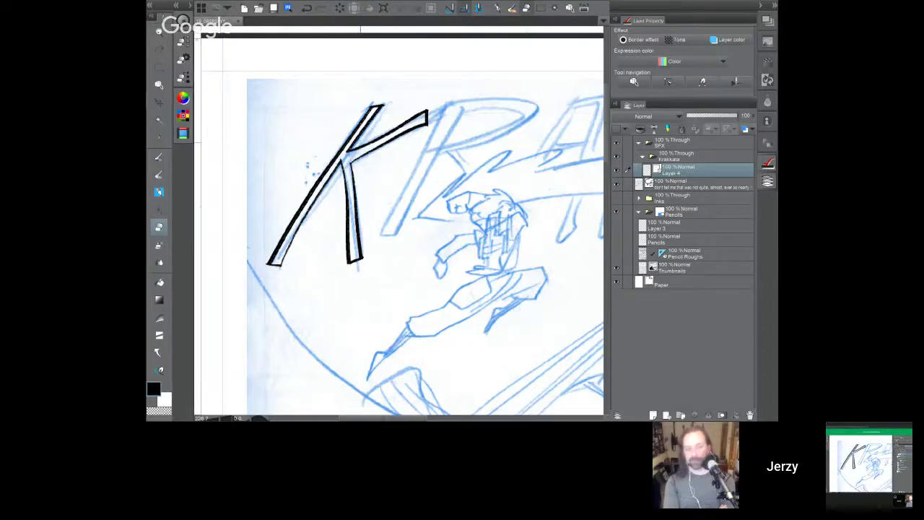
Step: Thicken the thin inner lines of the first K with the Redraw vector line width tool
left_click(160, 370)
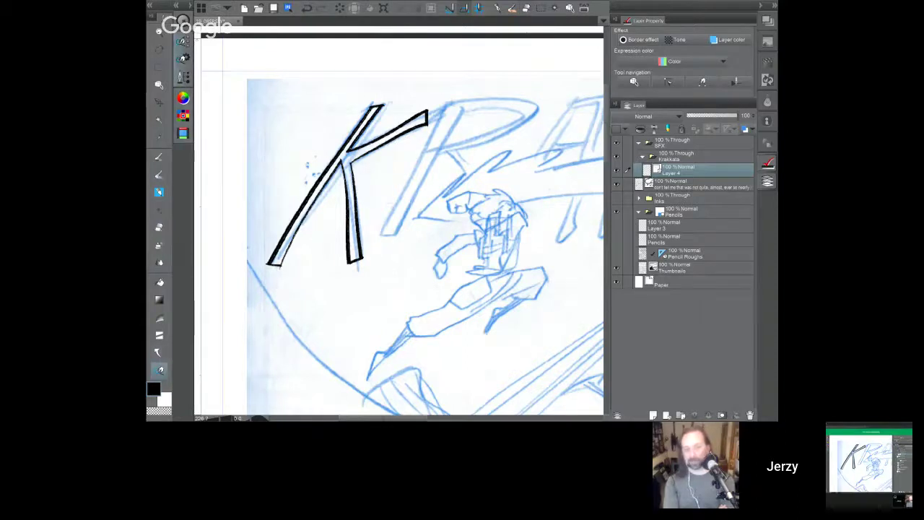
left_click(182, 42)
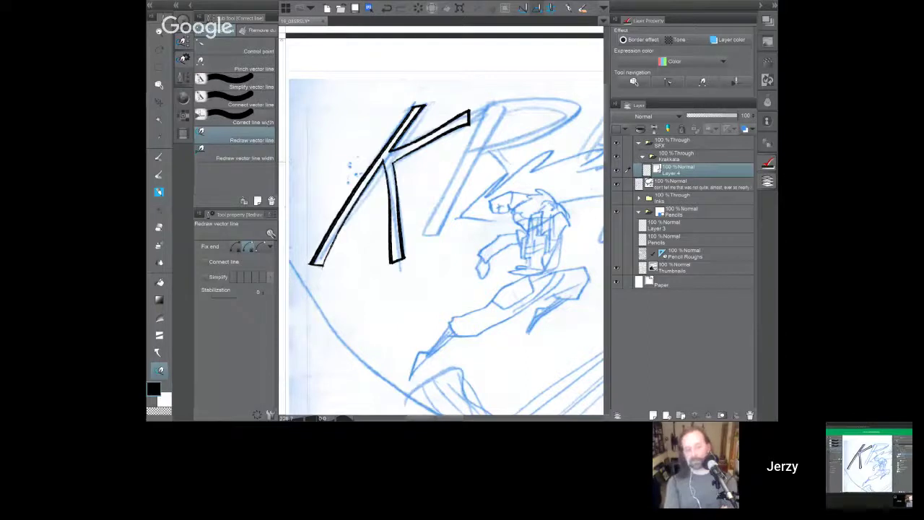
left_click(236, 118)
left_click(242, 156)
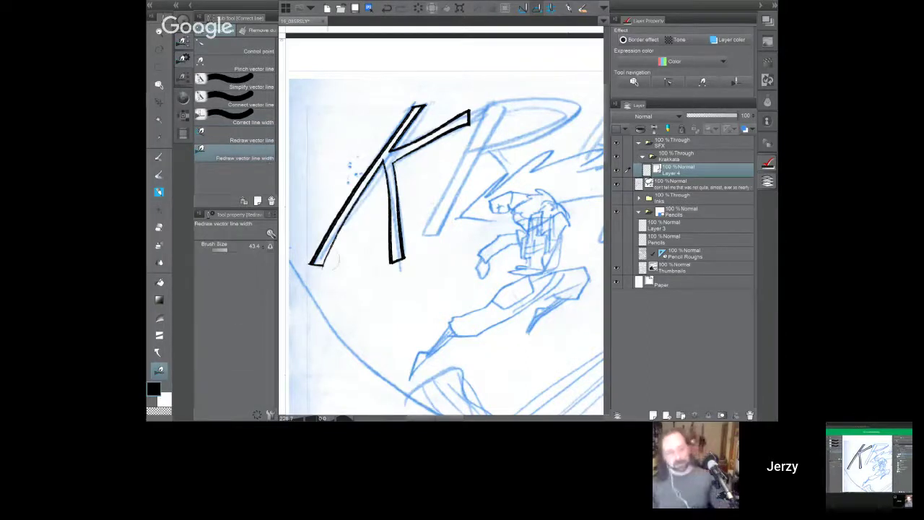
mouse_move(325, 264)
left_mouse_down()
mouse_move(381, 164)
mouse_move(390, 257)
left_mouse_up()
left_click(387, 9)
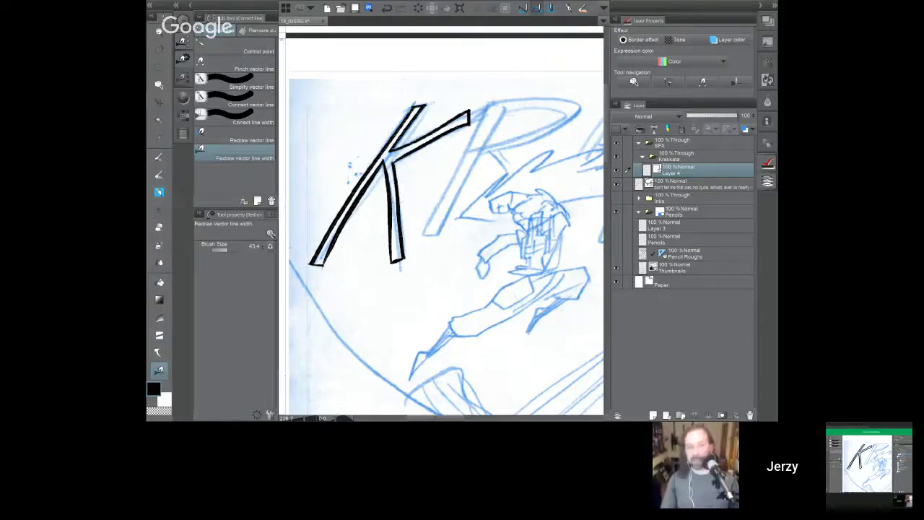
Step: Rename the lettering layer in the Krakkata folder as "Krakkata Outline 1"
key("p")
scroll(445, 245, "right", 2)
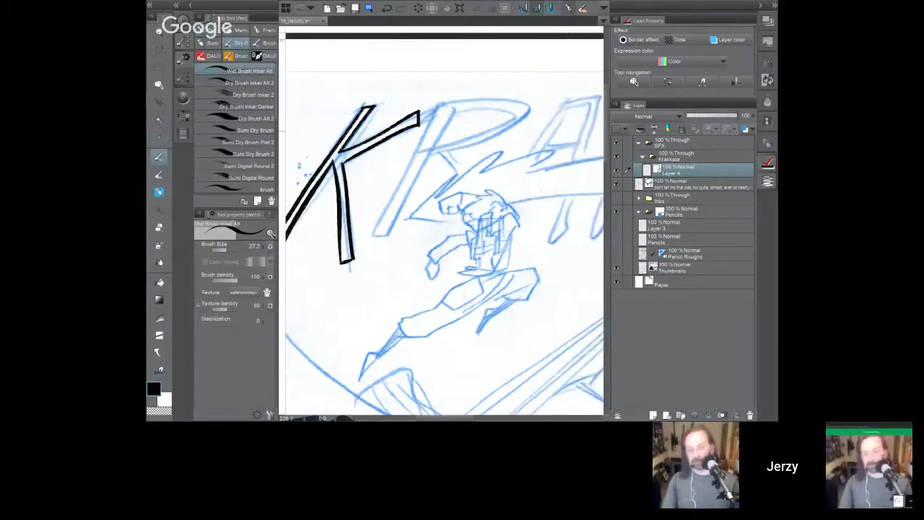
double_click(672, 172)
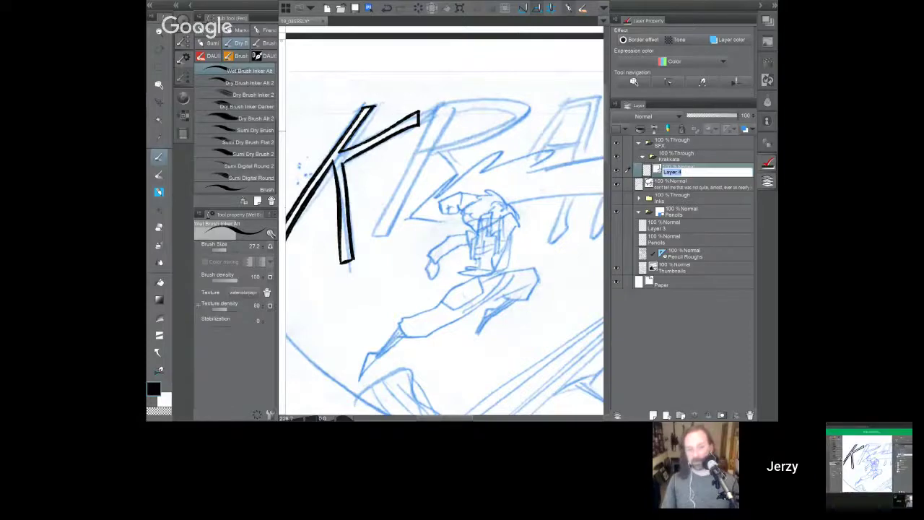
type("Krakkata Outline 1")
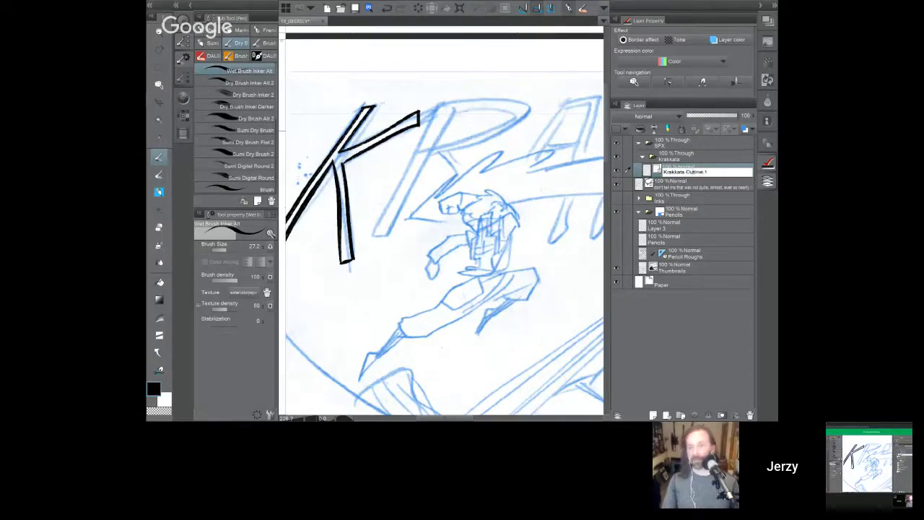
key("Return")
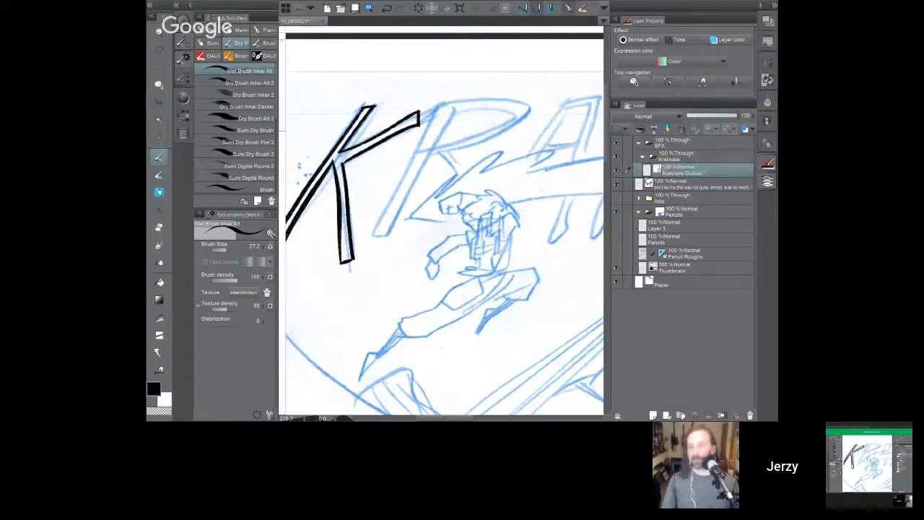
Step: Ink the R's outline over the sketch with the Wet Brush Inker, including its stem, bowl, inner counter and leg
mouse_move(435, 109)
left_mouse_down()
mouse_move(362, 252)
mouse_move(397, 232)
left_mouse_up()
left_click_drag(436, 98, 417, 156)
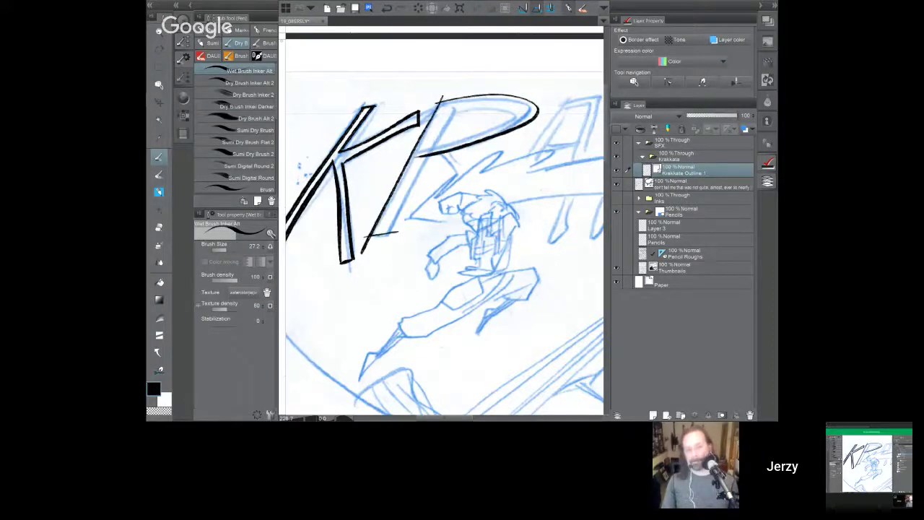
left_click_drag(454, 98, 384, 264)
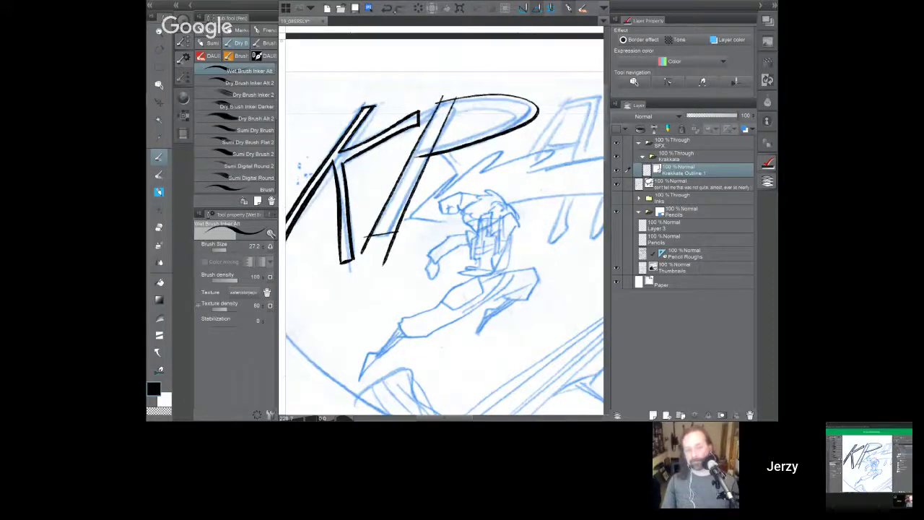
key("ctrl+z")
key("ctrl+y")
key("ctrl+z")
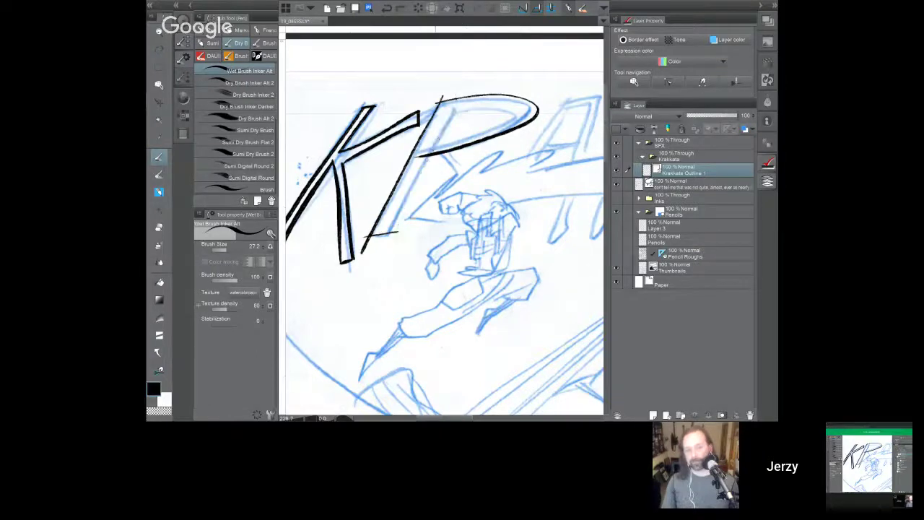
left_click_drag(459, 85, 377, 260)
left_click_drag(441, 153, 477, 230)
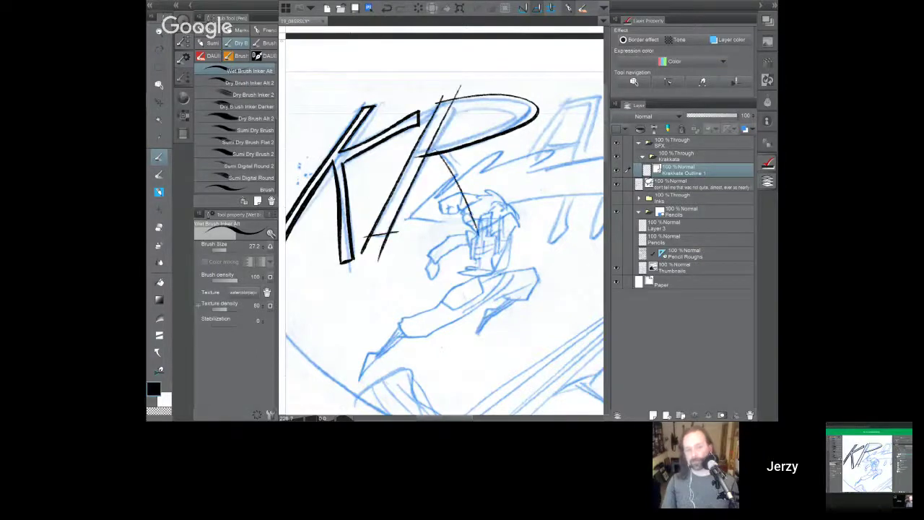
left_click_drag(448, 149, 496, 236)
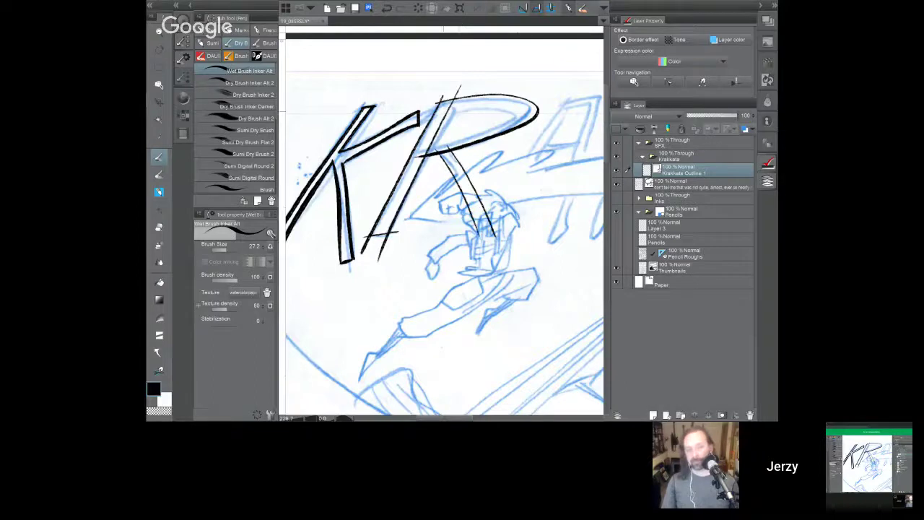
left_click_drag(442, 107, 426, 147)
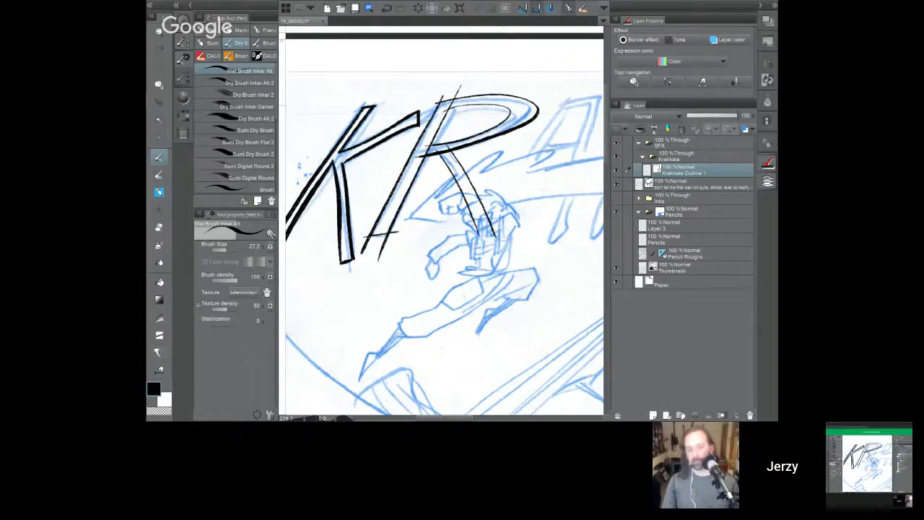
Step: Close the foot of the R's leg with an ink line and trim the letter's overshooting lines with the vector eraser
key("e")
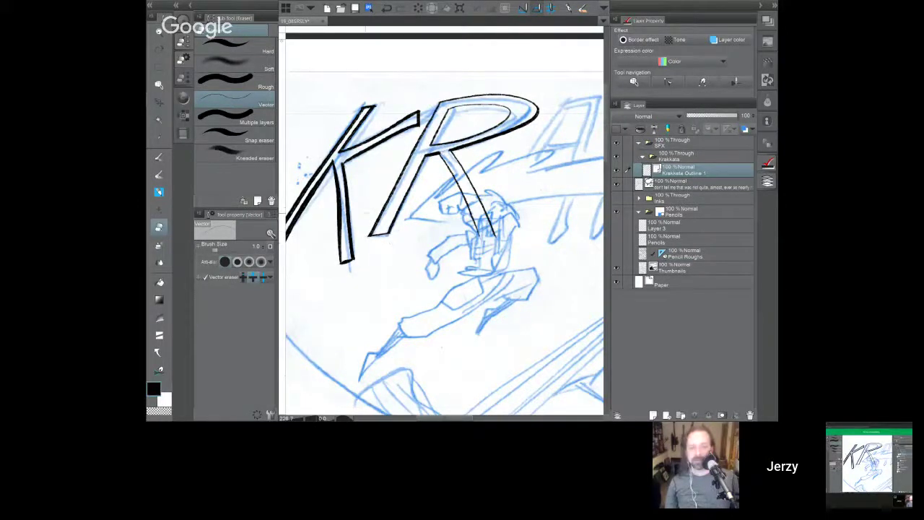
key("p")
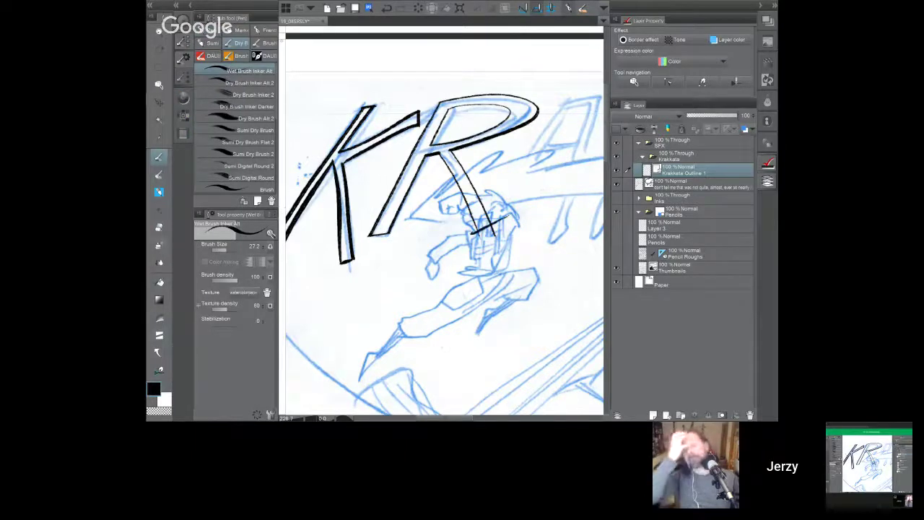
key("e")
left_click(474, 231)
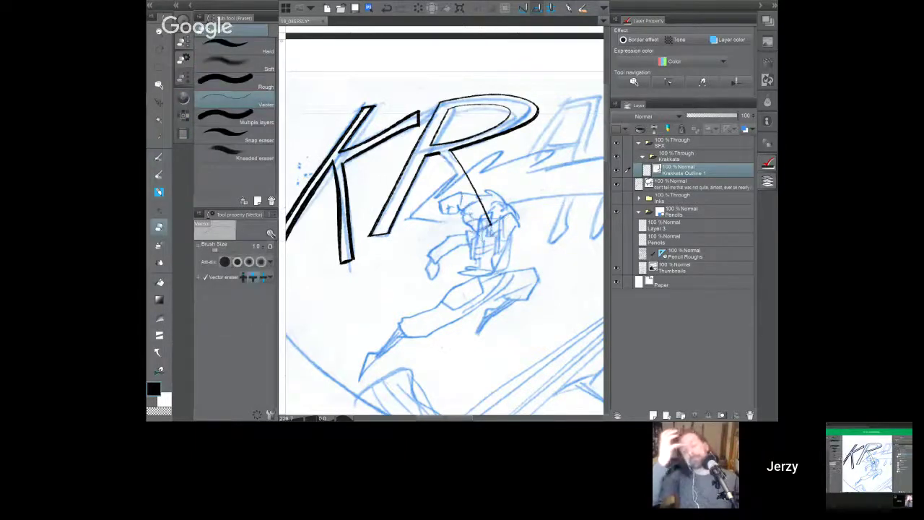
key("ctrl+z")
left_click(474, 232)
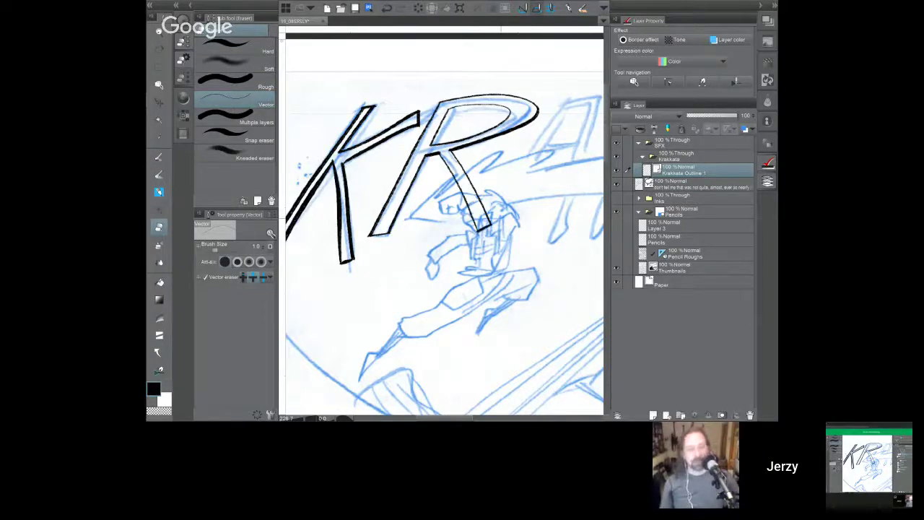
Step: Ink the outlines of the A and the second K, trimming the overshooting line ends at the foot of the K's leg
left_click_drag(491, 223, 438, 229)
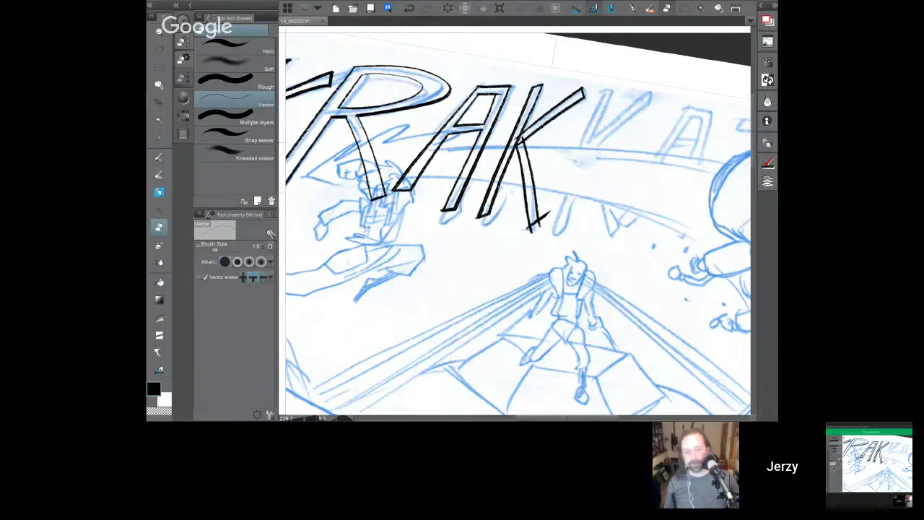
left_click(546, 215)
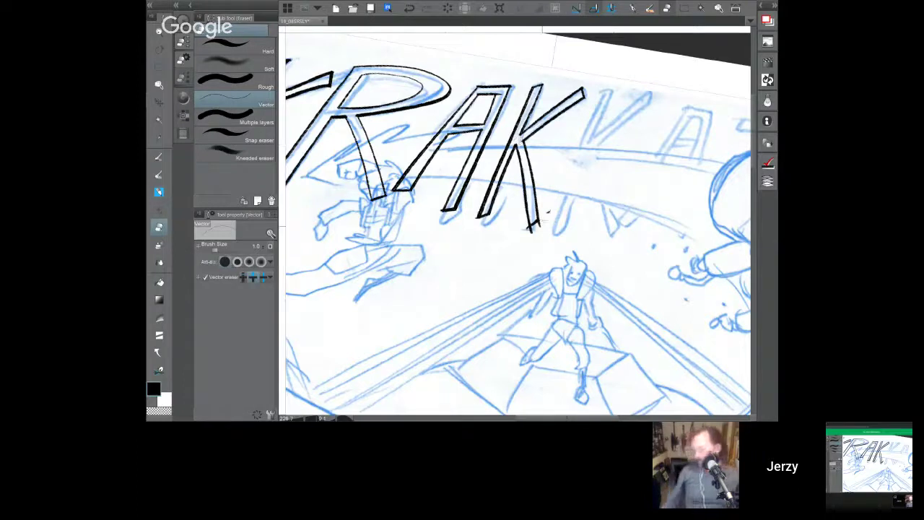
left_click(540, 225)
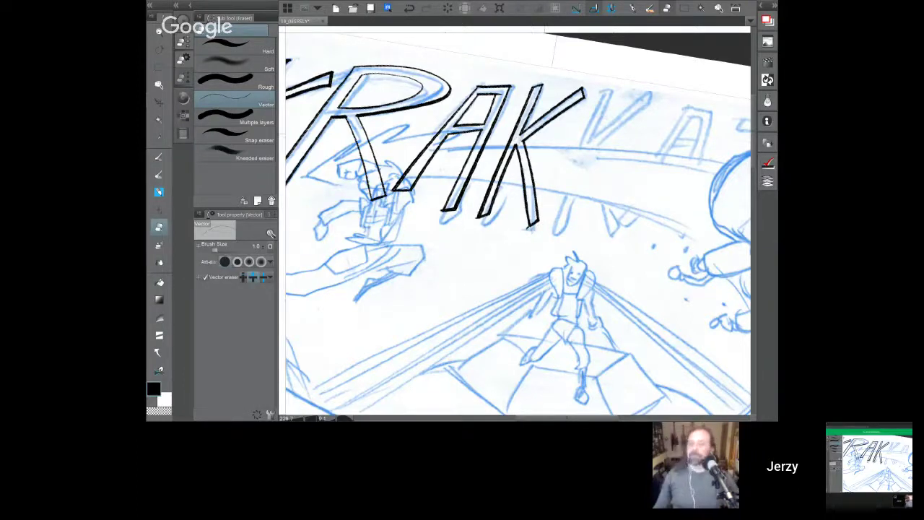
Step: Ink the outline of the third K over the blue sketch, with its long slanted stem, upper arm and leg
key("p")
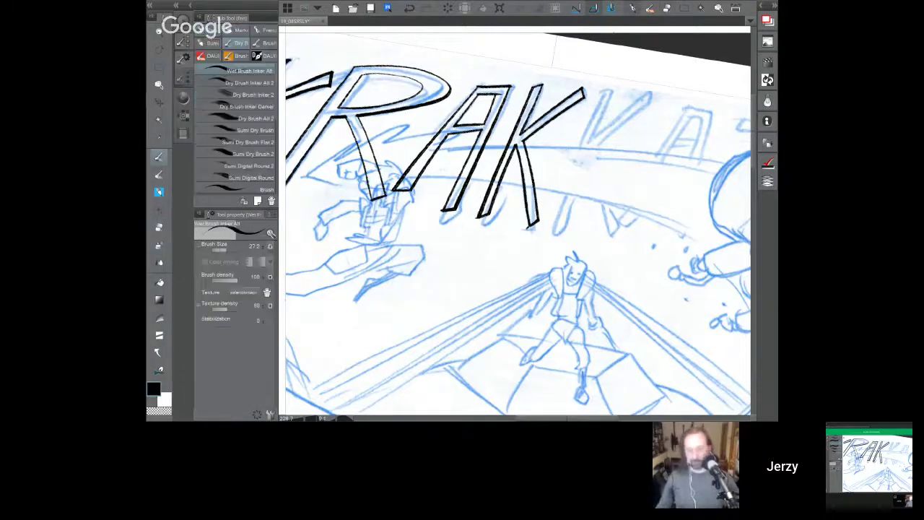
left_click_drag(602, 89, 544, 253)
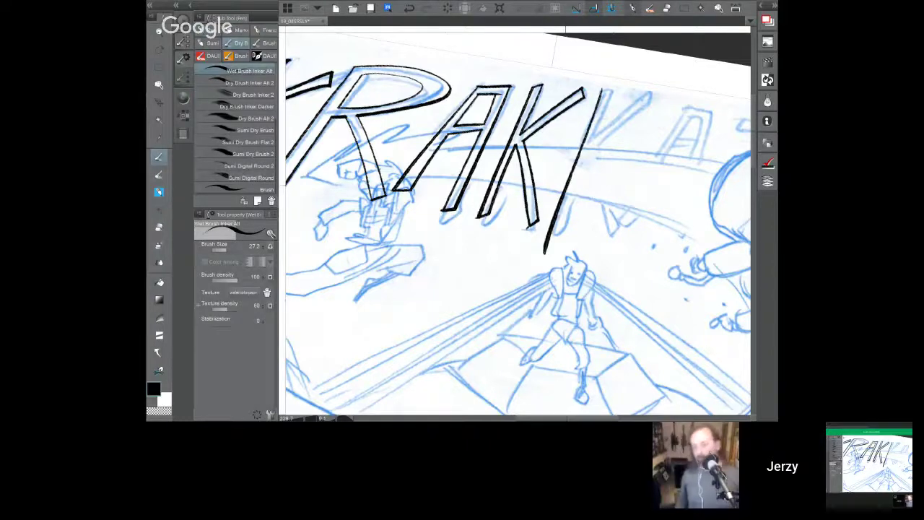
left_click_drag(577, 217, 457, 260)
left_click_drag(621, 188, 627, 226)
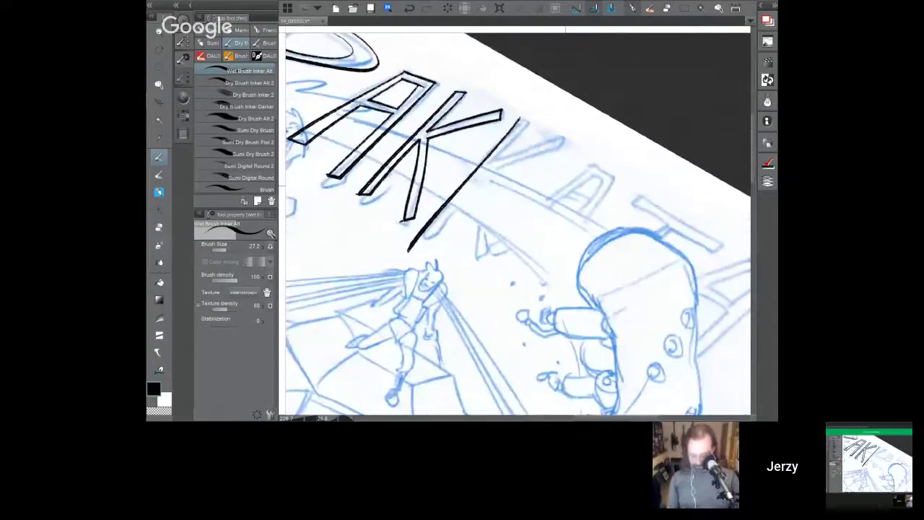
key("e")
key("p")
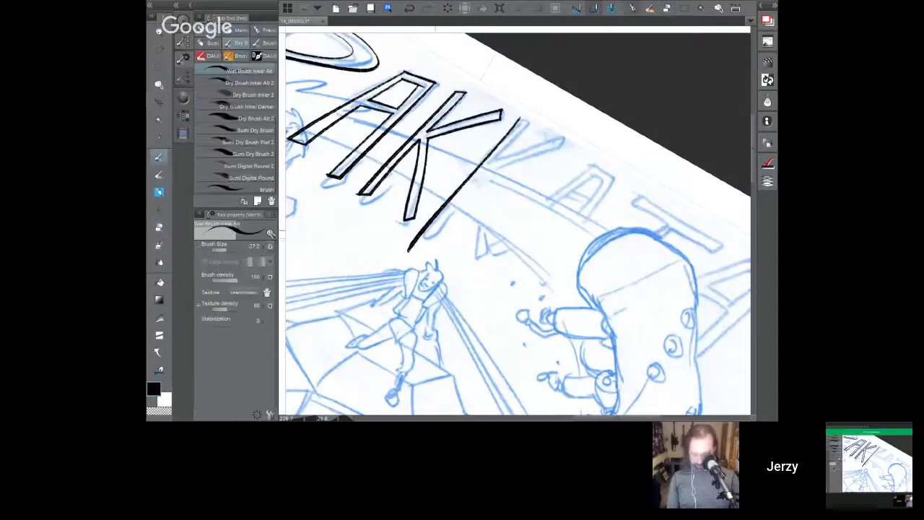
left_click_drag(542, 114, 427, 243)
key("ctrl+z")
left_click_drag(542, 114, 426, 243)
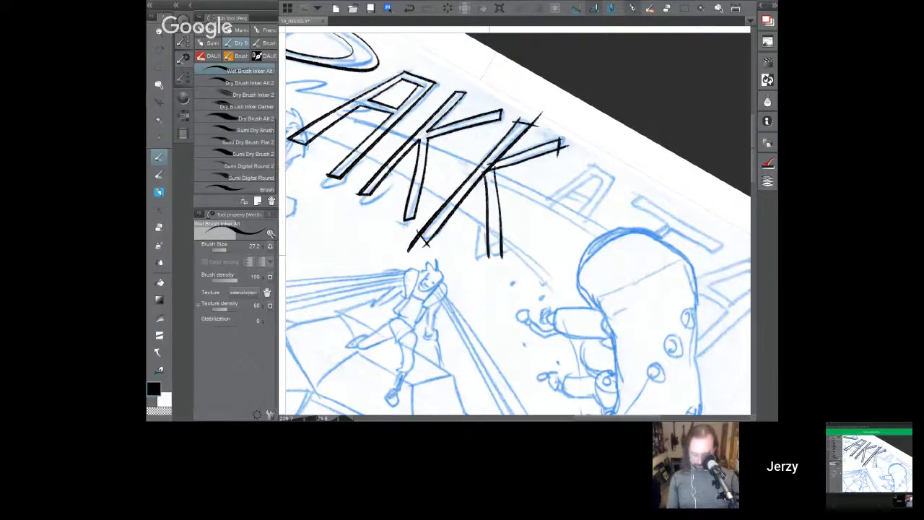
Step: Trim the third K's overshooting line ends at its feet and upper tips with the vector eraser
key("e")
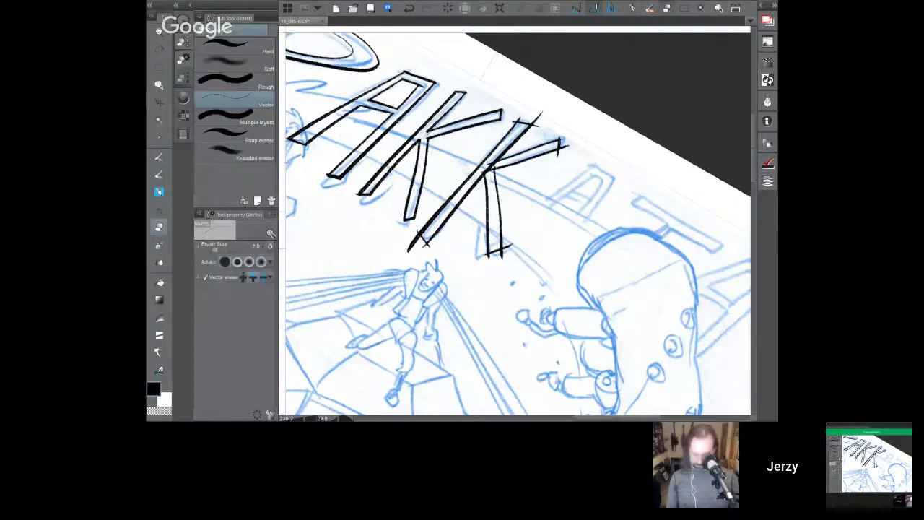
left_click_drag(417, 232, 413, 246)
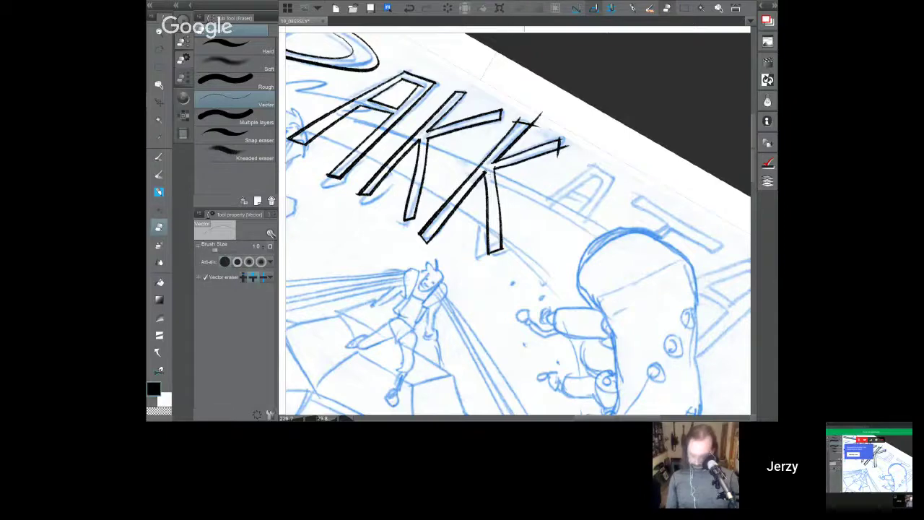
left_click_drag(538, 122, 535, 130)
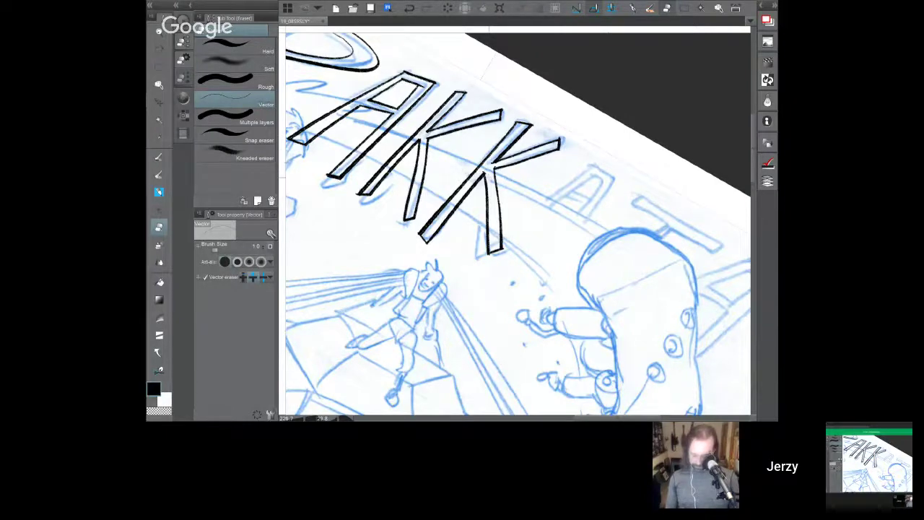
Step: Ink the slanted legs, top and crossbar of the A after the third K, and trim the overshooting ends at its top
left_click_drag(539, 210, 460, 175)
key("p")
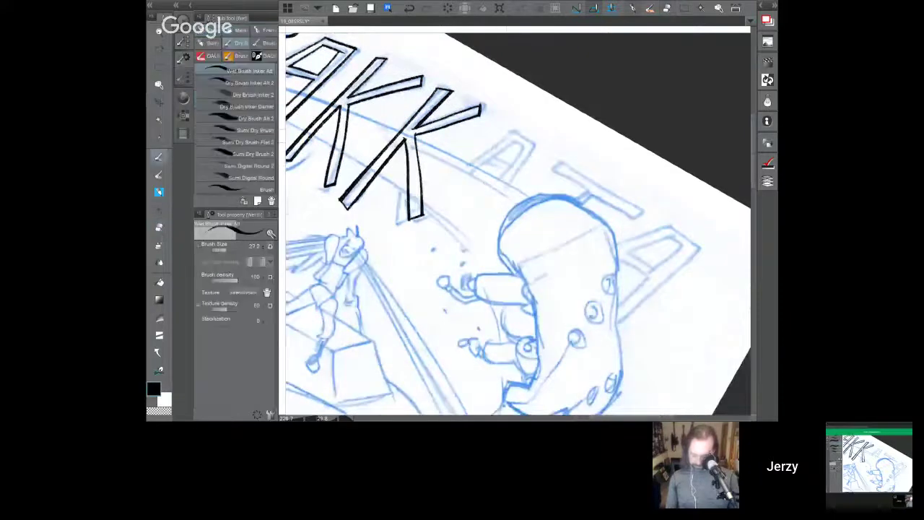
left_click_drag(514, 131, 417, 216)
left_click_drag(529, 127, 429, 217)
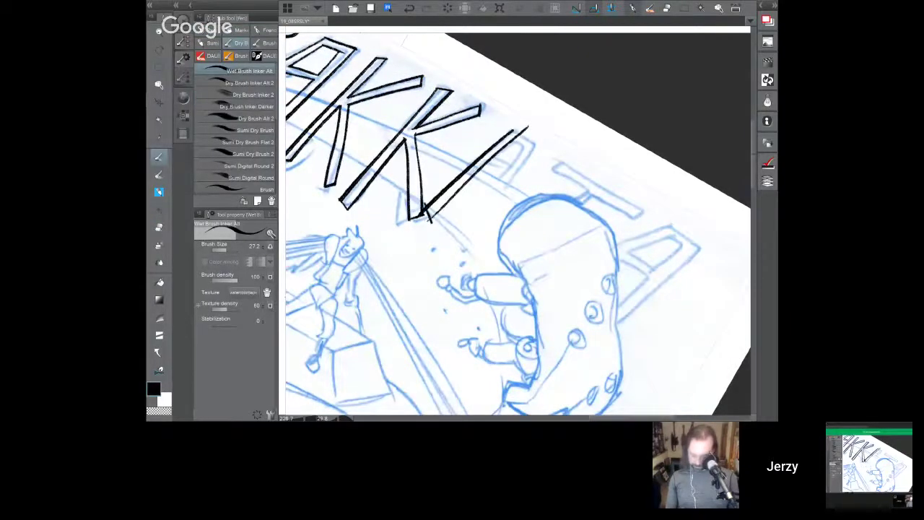
left_click_drag(535, 142, 455, 266)
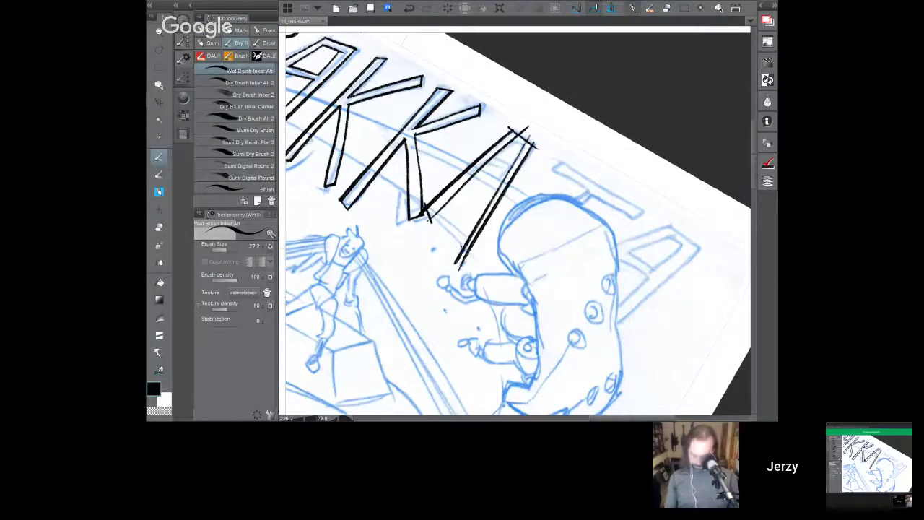
key("e")
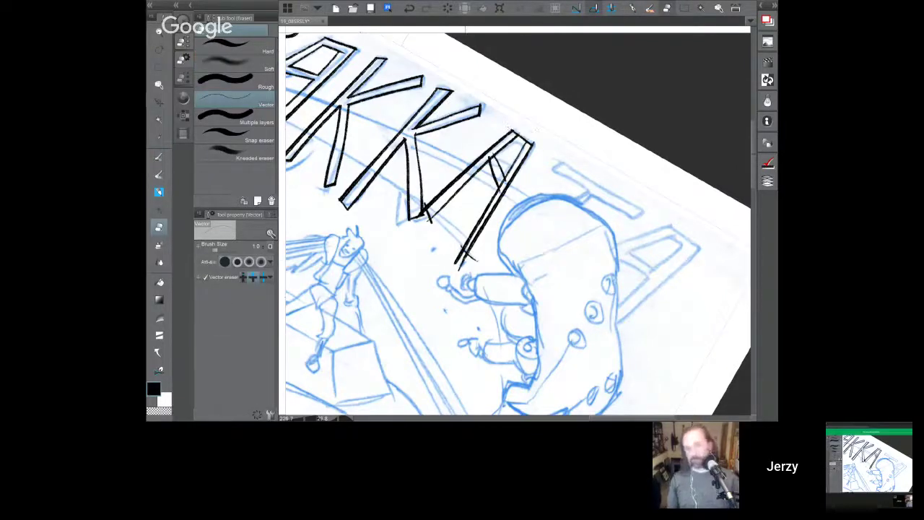
Step: Finish inking the A's inner details, ink the outline of the T, and trim their overshooting line ends
key("p")
left_click_drag(510, 136, 523, 154)
key("e")
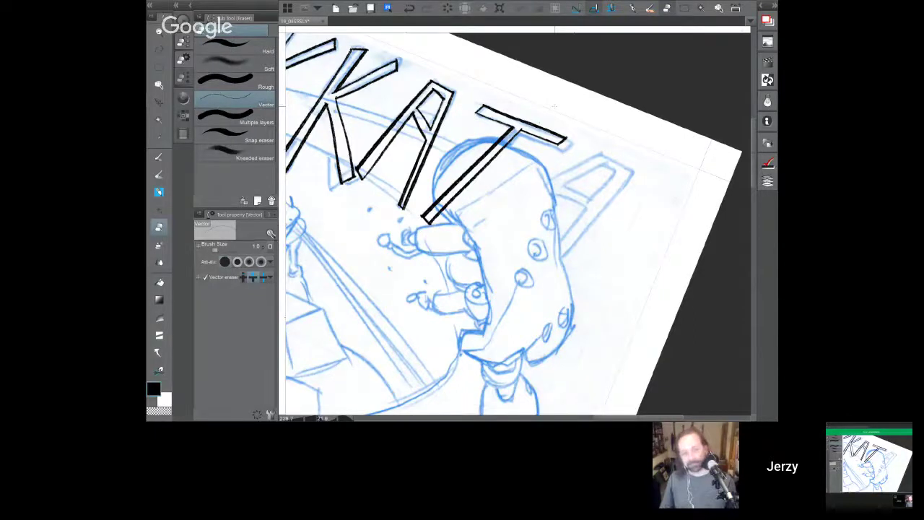
Step: Ink the two long lines of the last A's left leg over the sketch, redrawing the inner one
key("p")
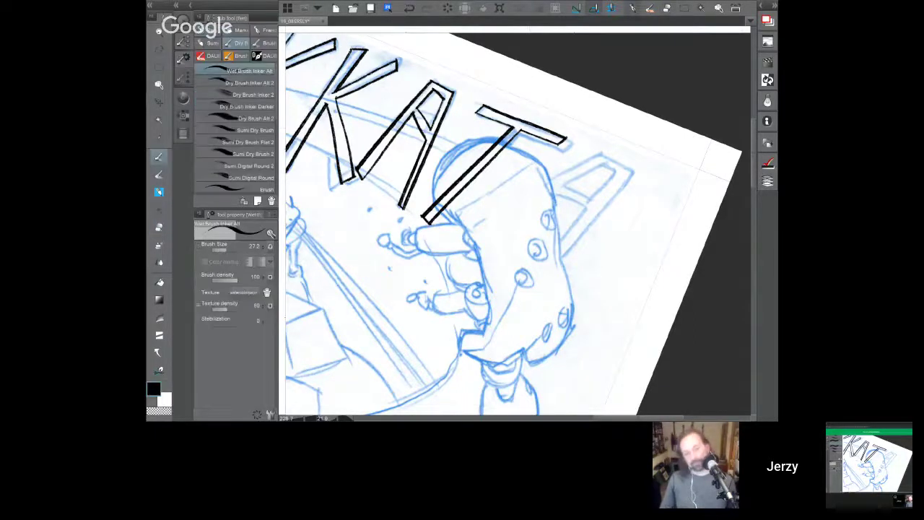
left_click_drag(578, 223, 571, 224)
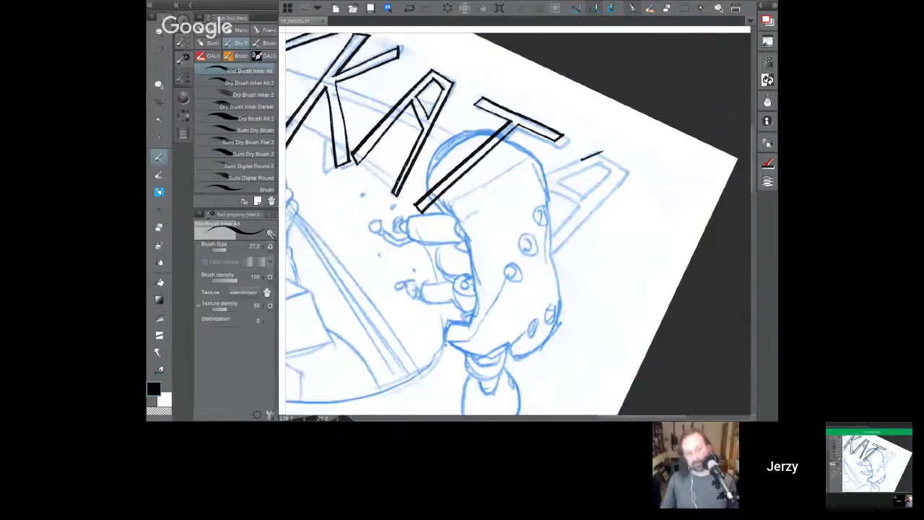
left_click_drag(582, 157, 466, 217)
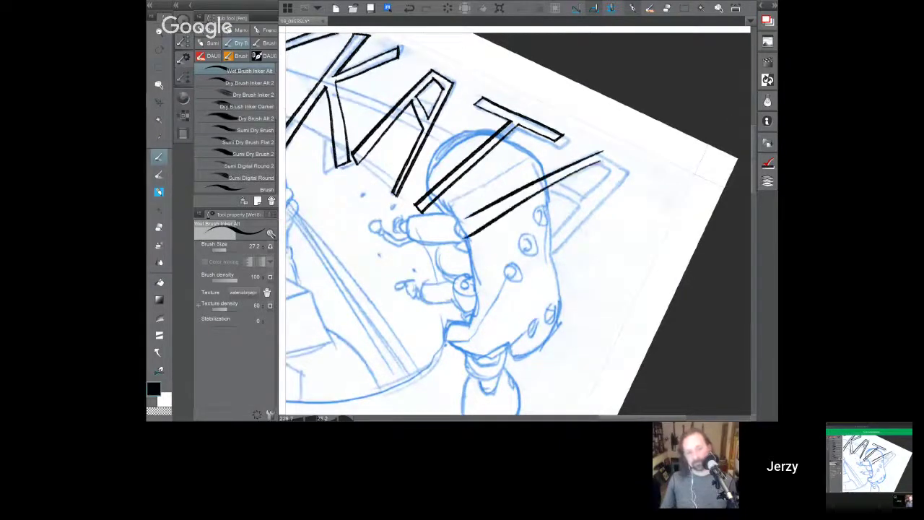
key("ctrl+z")
left_click_drag(600, 160, 461, 238)
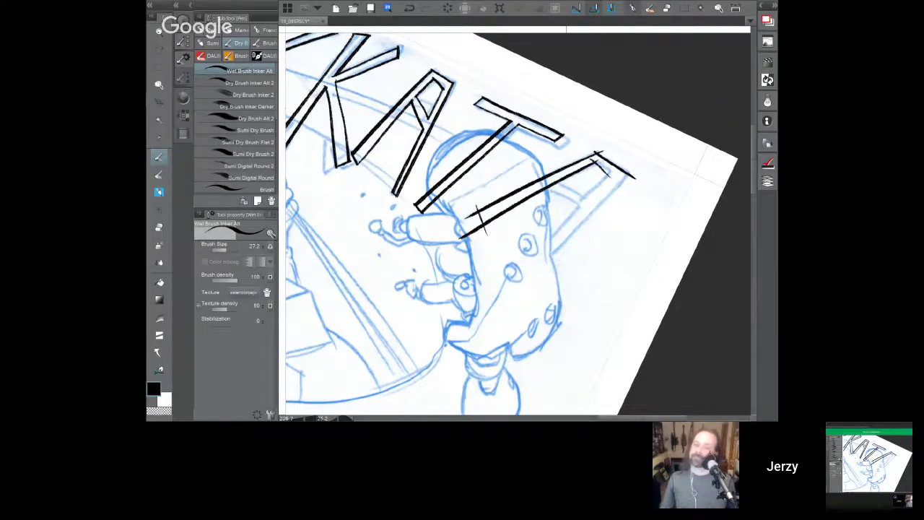
Step: Ink the right leg, inner counter, crossbar and foot of the last A with the Wet Brush Inker
left_click_drag(607, 195, 499, 137)
left_click_drag(498, 217, 452, 184)
key("ctrl+z")
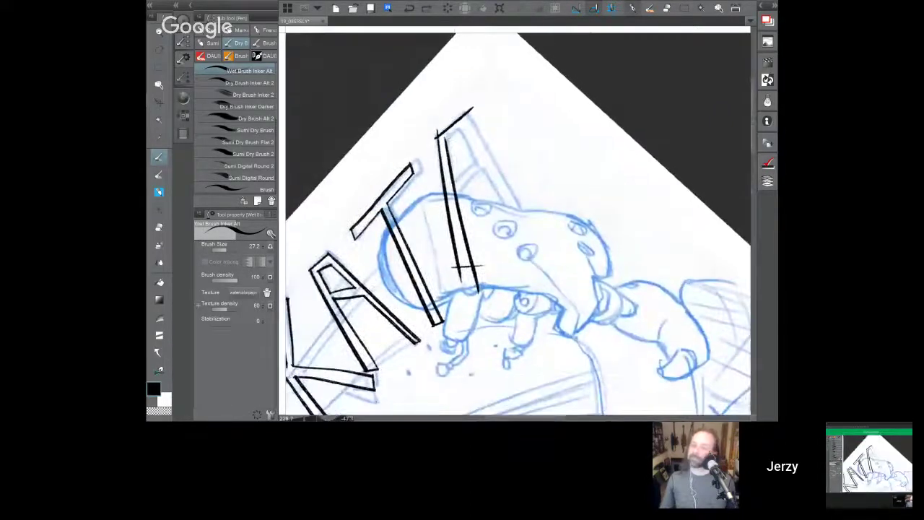
left_click_drag(467, 139, 533, 273)
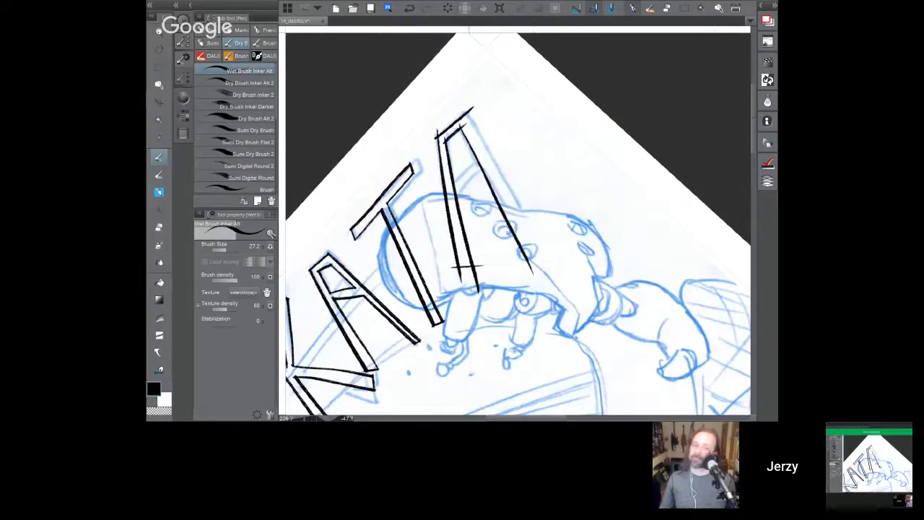
left_click_drag(470, 112, 545, 249)
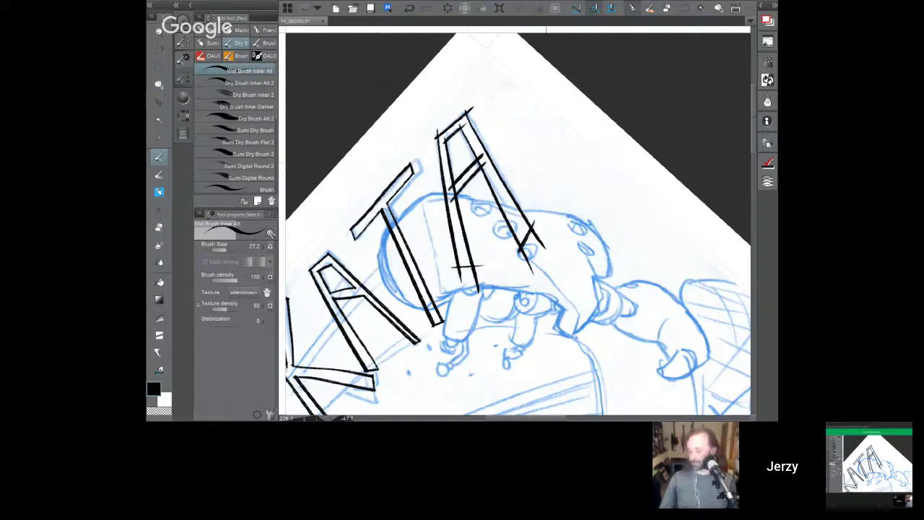
Step: Trim the last A's overshooting lines at its feet and crossbar with the vector eraser
key("e")
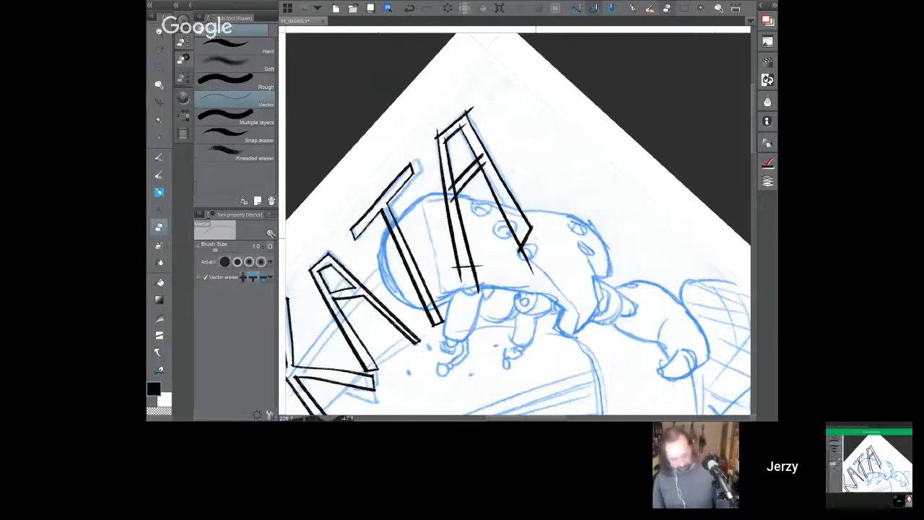
left_click_drag(455, 269, 482, 268)
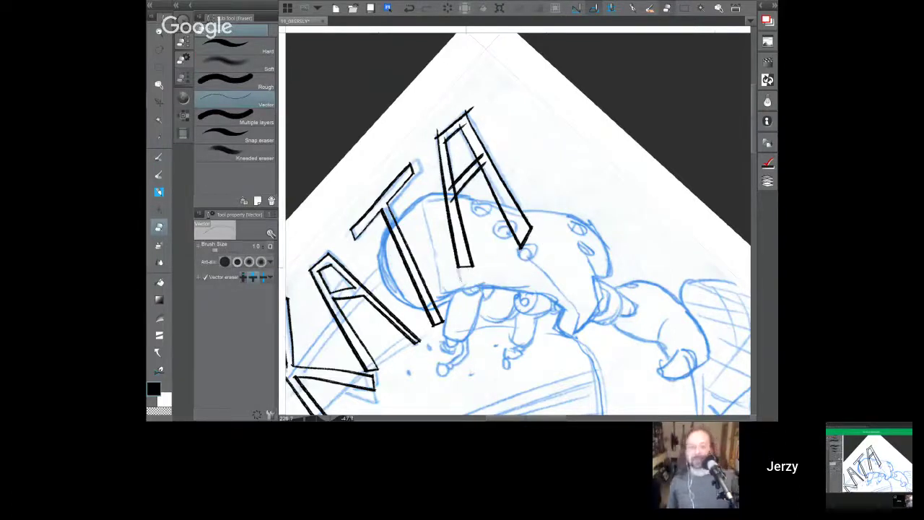
left_click_drag(450, 191, 454, 198)
left_click_drag(483, 155, 481, 163)
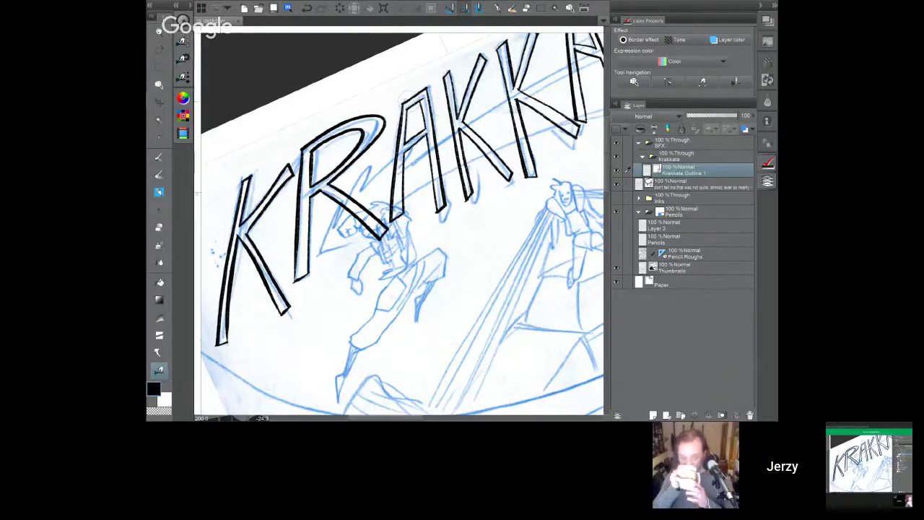
Step: Add a new layer directly beneath the Krakkata Outline 1 layer and name it "Krakkata Fill"
key("e")
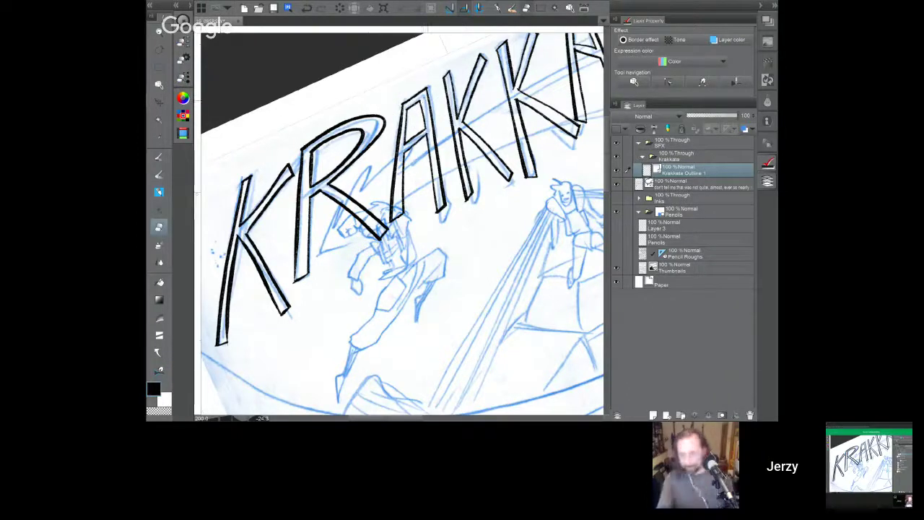
scroll(402, 224, "down", 2)
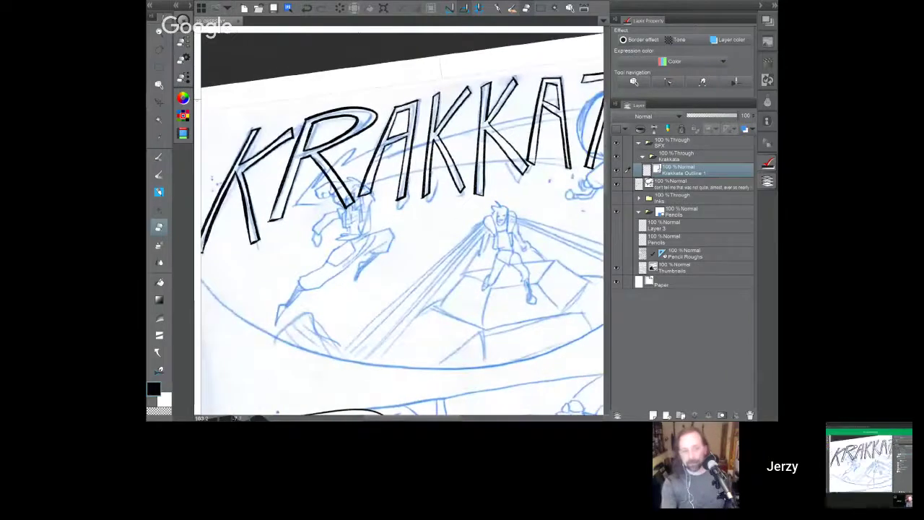
key("ctrl+shift+n")
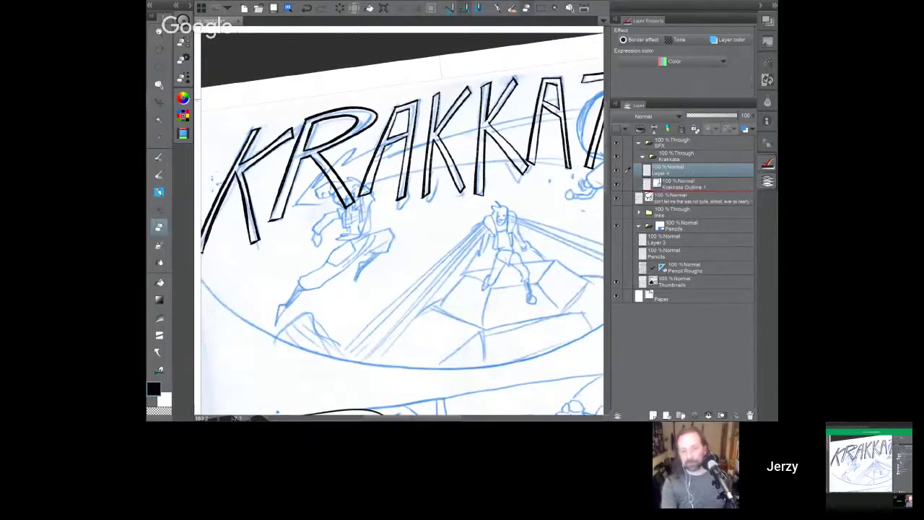
left_click_drag(679, 170, 679, 190)
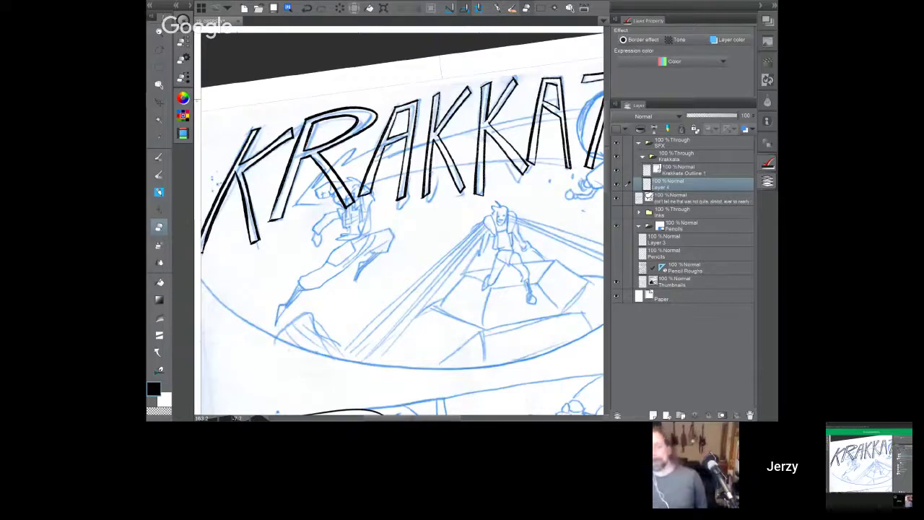
double_click(662, 187)
type("Kr")
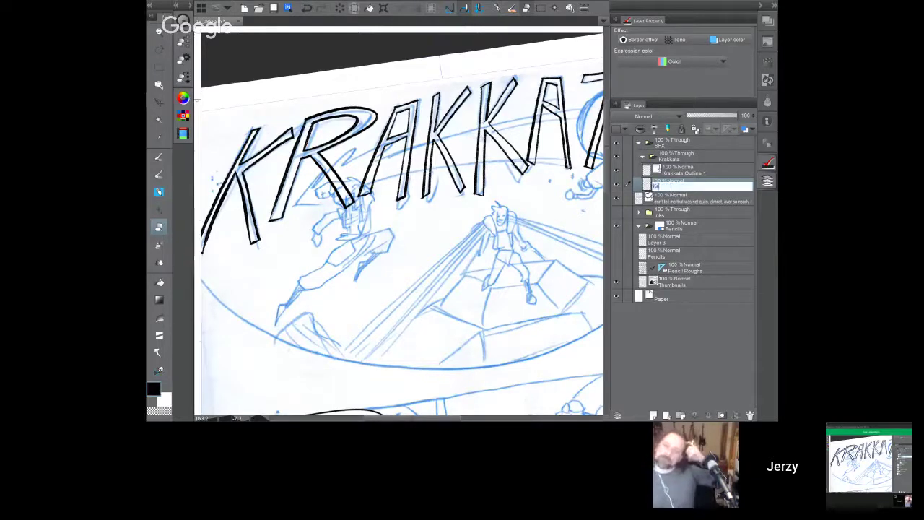
type("akkata")
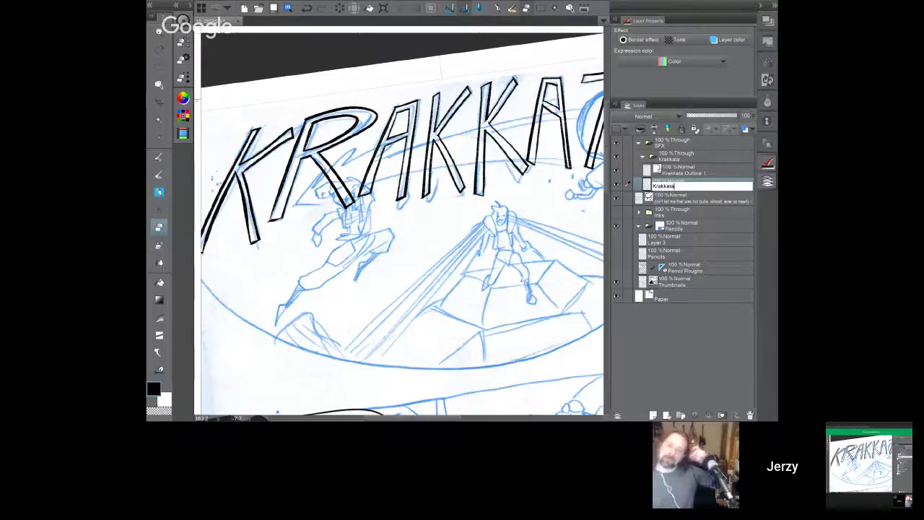
type(" Fill")
key("Return")
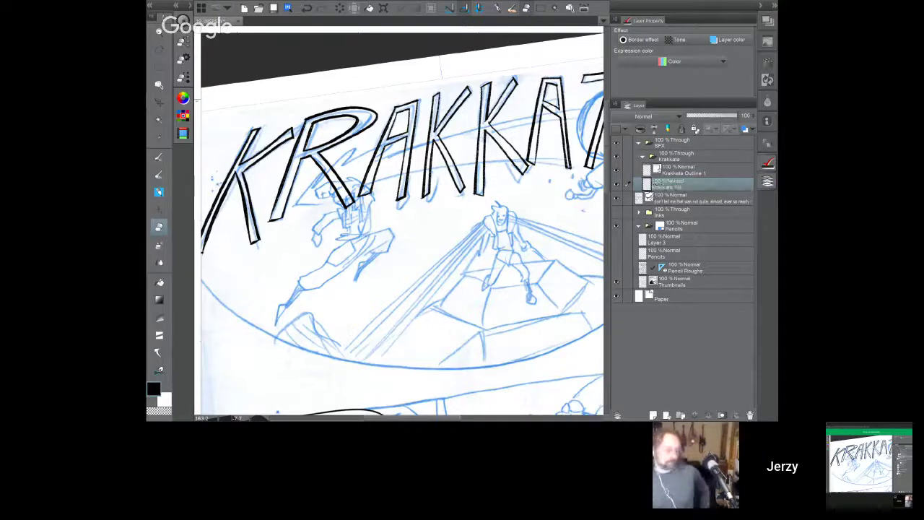
Step: Make Krakkata Outline 1 the reference layer, and get the Refer other layers fill tool ready on the Krakkata Fill layer
left_click(684, 170)
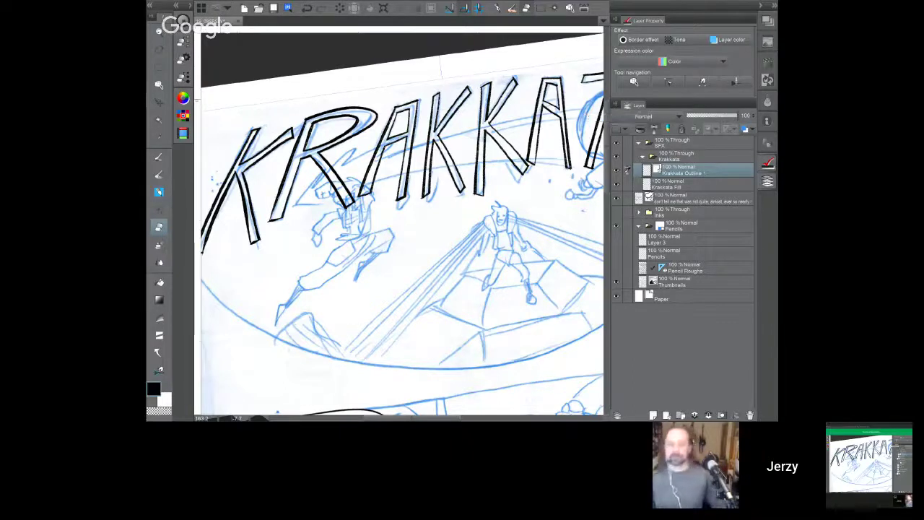
left_click(679, 185)
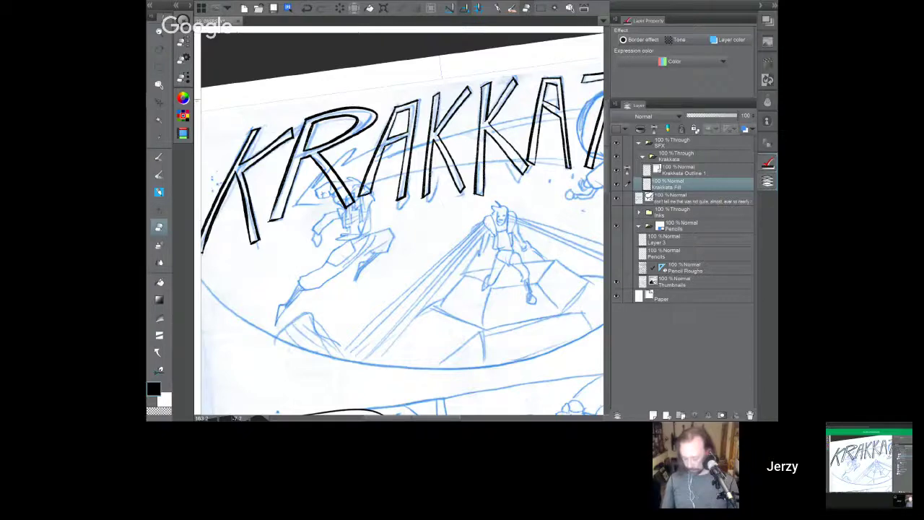
left_click_drag(433, 224, 363, 249)
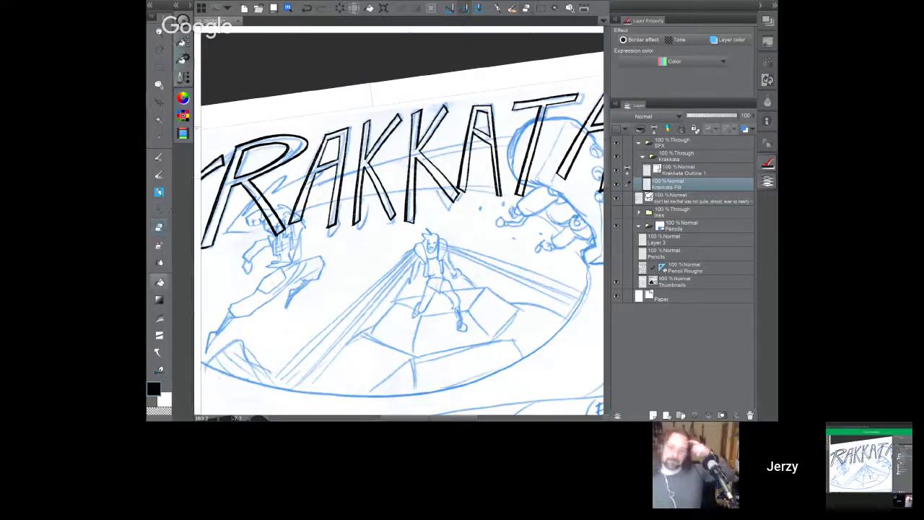
key("g")
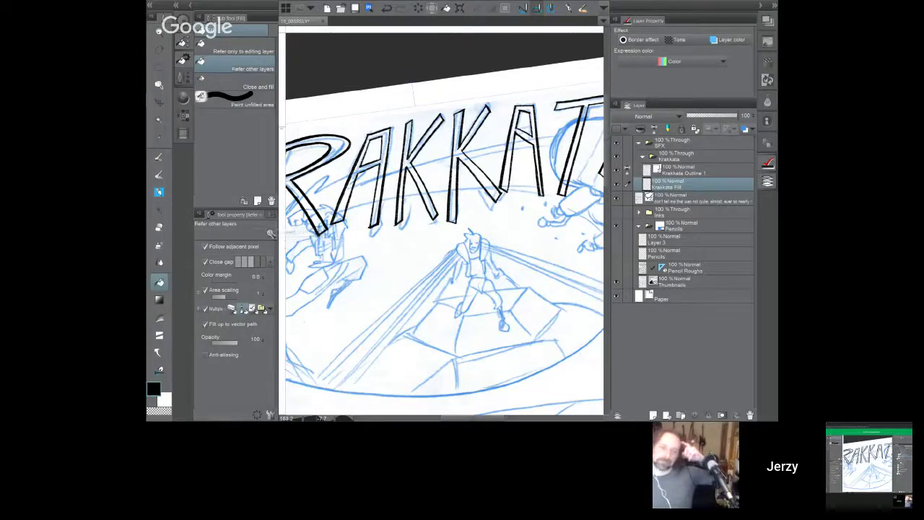
left_click_drag(404, 238, 466, 223)
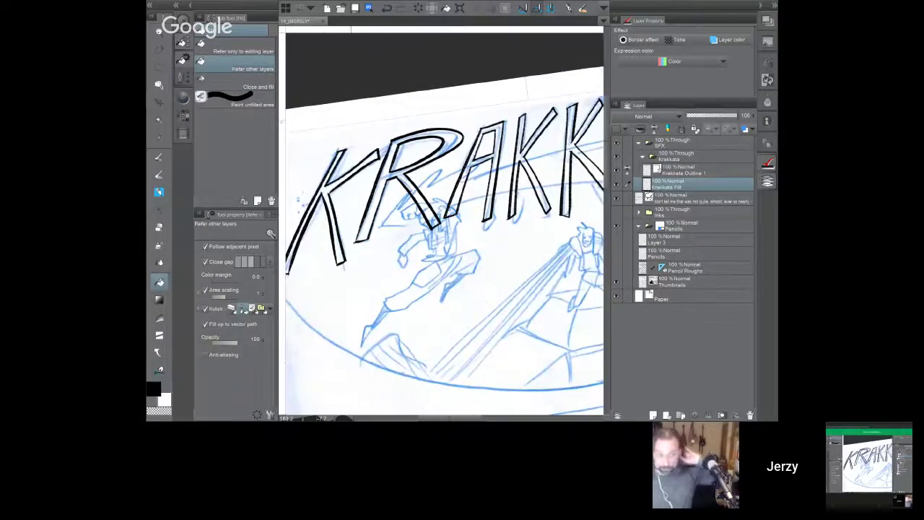
left_click(401, 167)
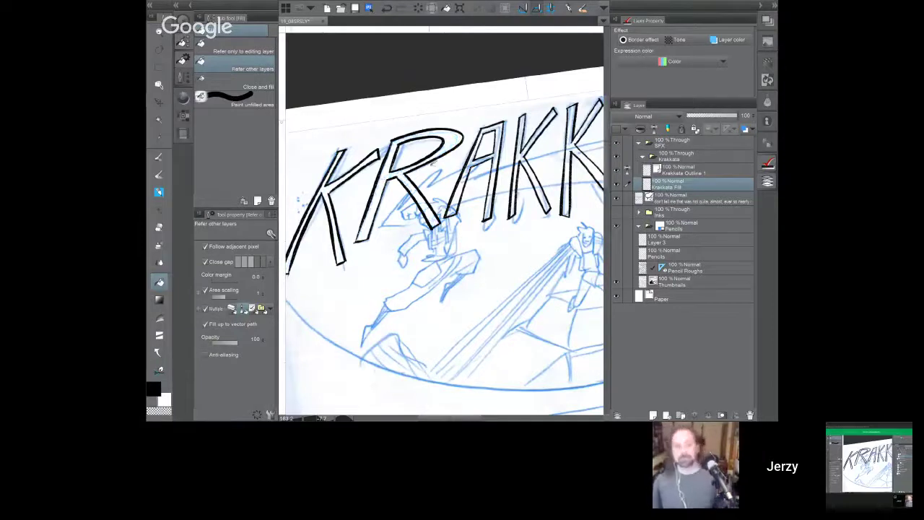
key("ctrl+z")
key("ctrl+z")
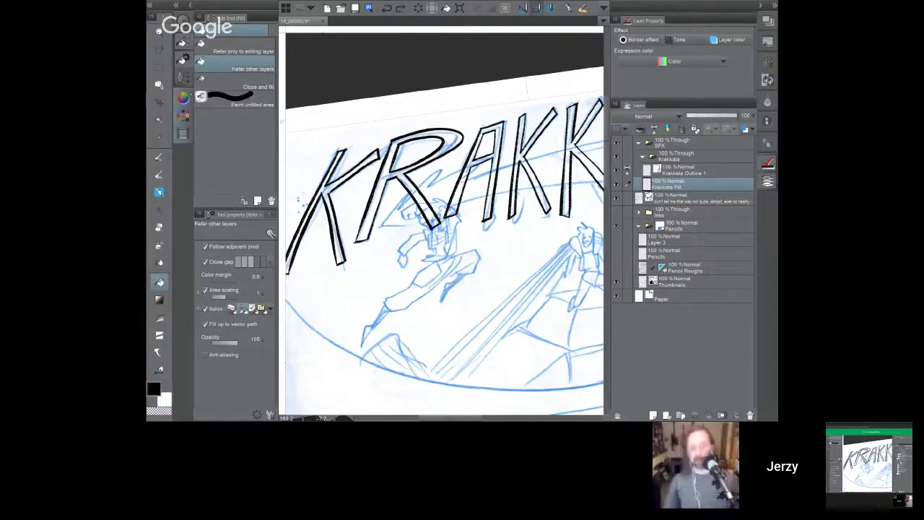
Step: Choose a bright red and fill the first five letters, K, R, A, K and K, on the Krakkata Fill layer
left_click(183, 98)
left_click(257, 48)
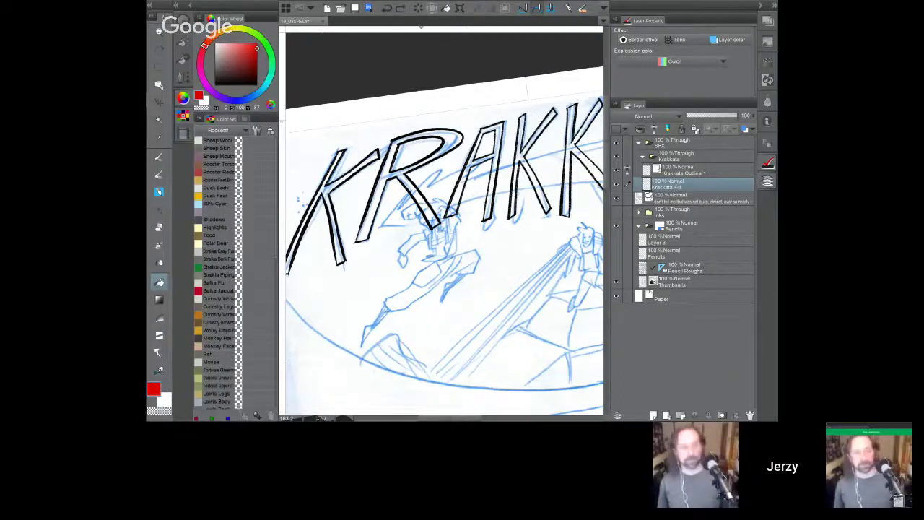
left_click(329, 207)
left_click(320, 197)
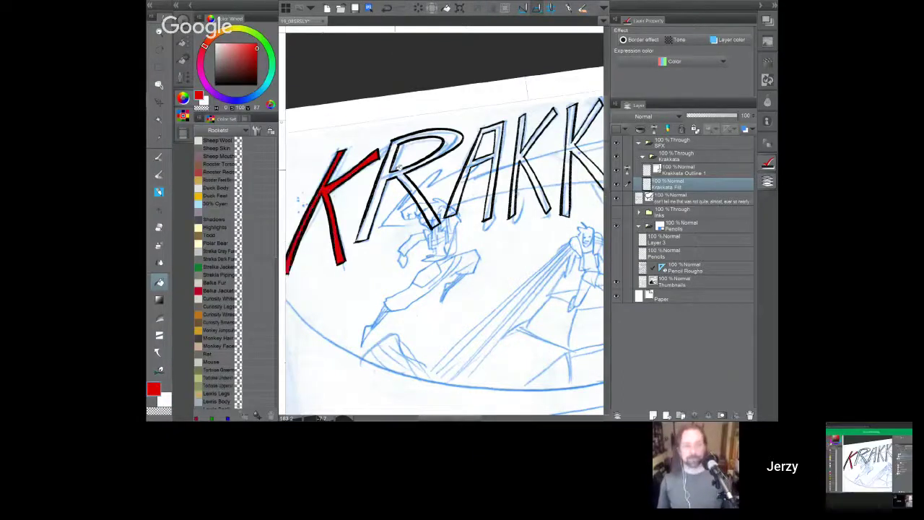
left_click(399, 168)
left_click(468, 170)
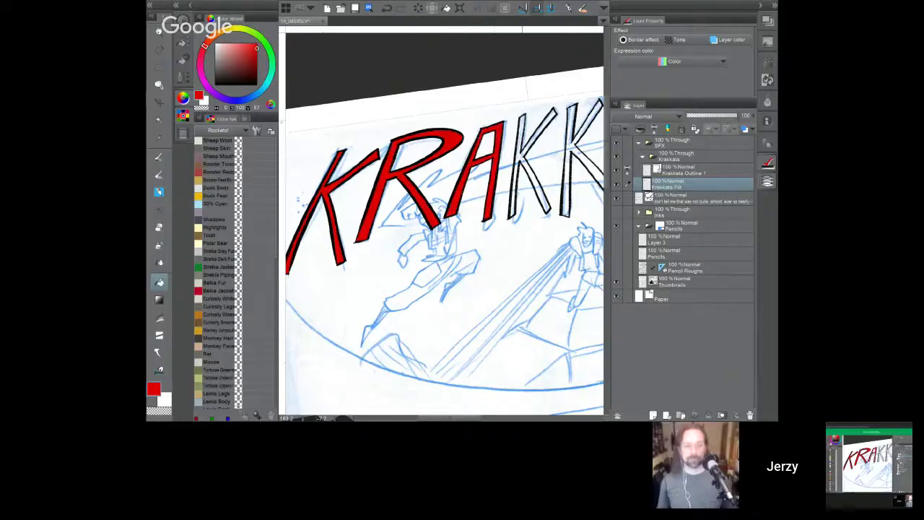
left_click(528, 144)
left_click_drag(528, 145, 402, 169)
left_click(455, 159)
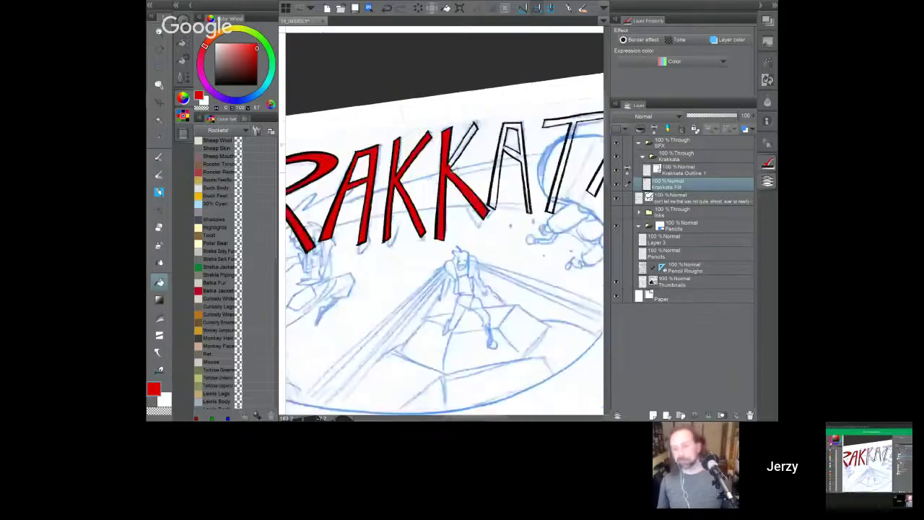
Step: Check the fill tool's anti-aliasing and reference settings, including Fill up to vector path, and fill the second A with red
left_click(183, 60)
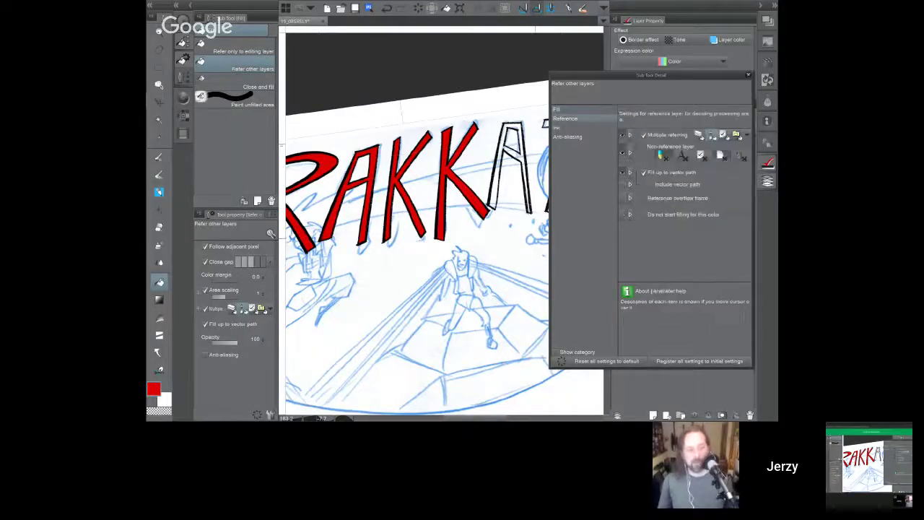
left_click(577, 137)
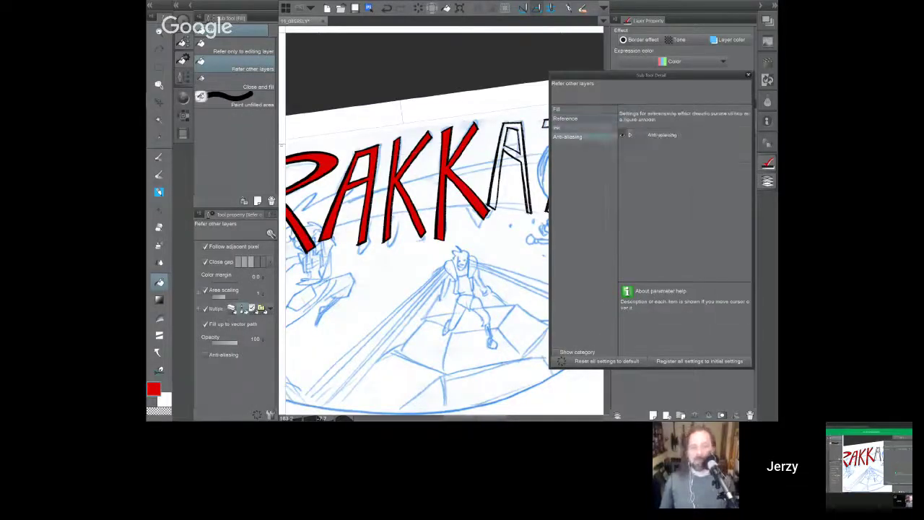
left_click(570, 127)
left_click(570, 118)
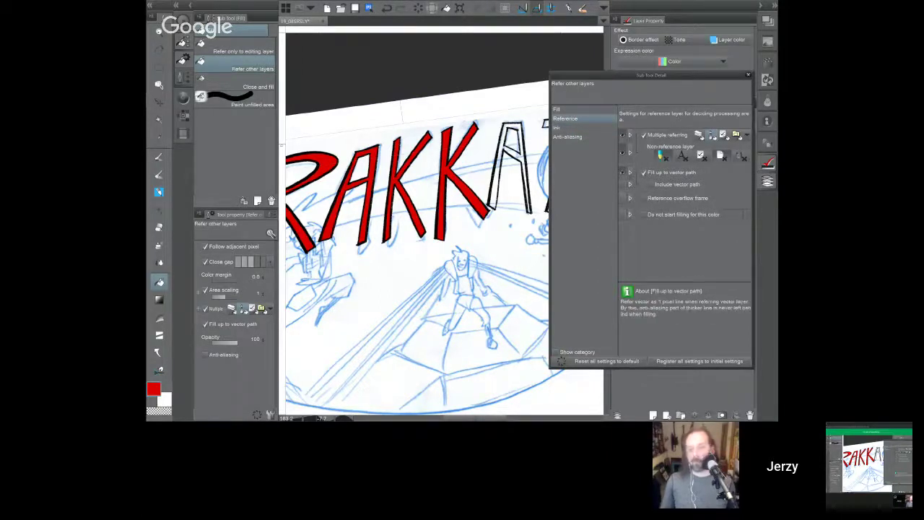
left_click(748, 74)
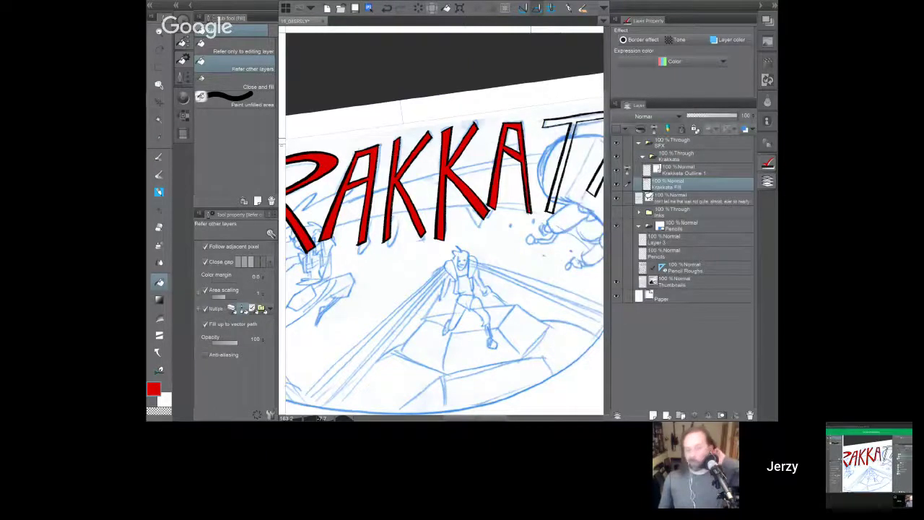
left_click_drag(509, 149, 508, 187)
Step: Examine the vector control points of the T outline on Krakkata Outline 1 using the Control point tool, setting its process to move control points
left_click(159, 370)
left_click(227, 43)
scroll(392, 215, "up", 5)
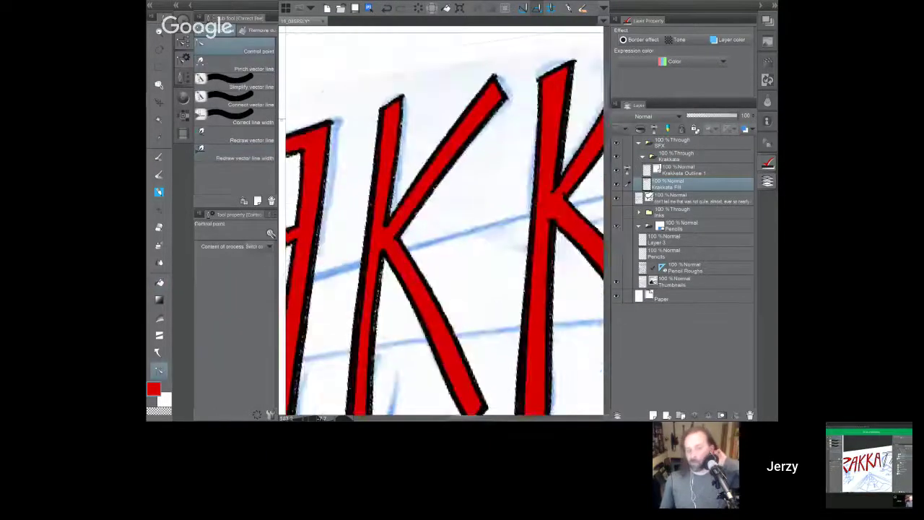
left_click_drag(394, 216, 424, 206)
left_click(684, 170)
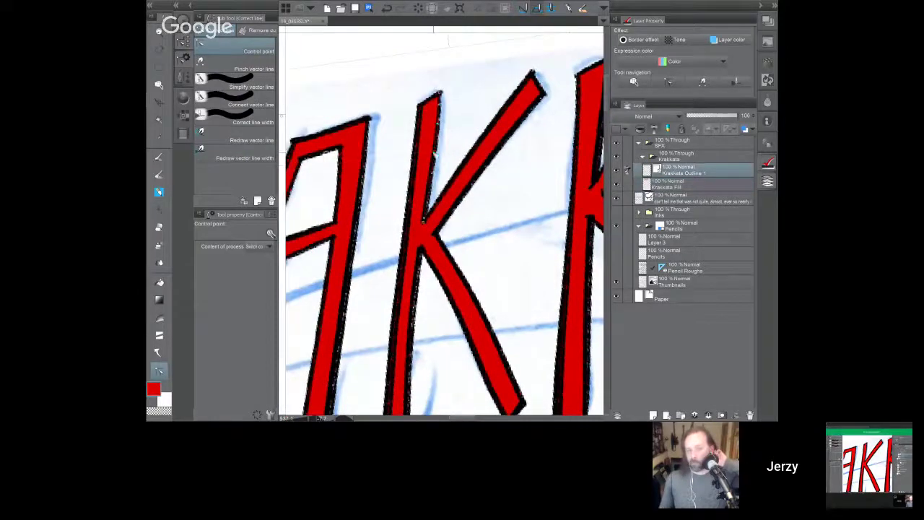
left_click_drag(436, 156, 244, 126)
left_click_drag(585, 138, 289, 303)
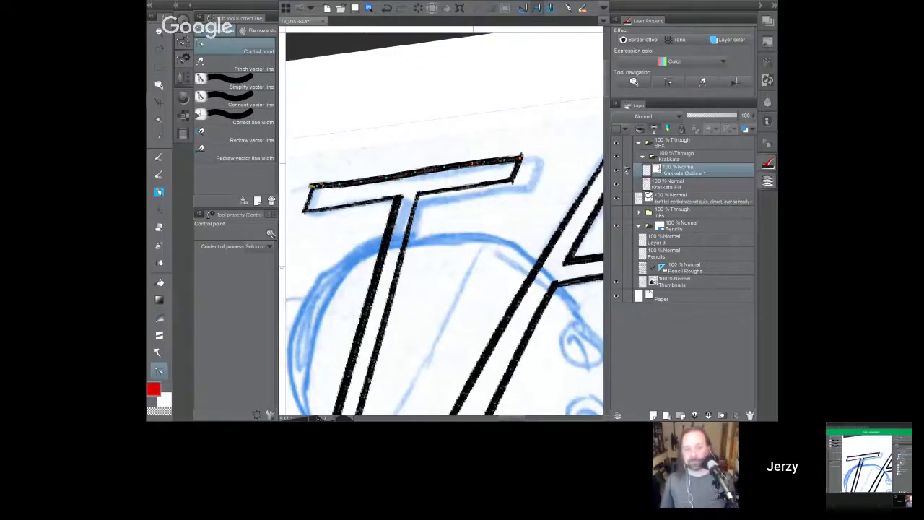
left_click(258, 247)
left_click(249, 277)
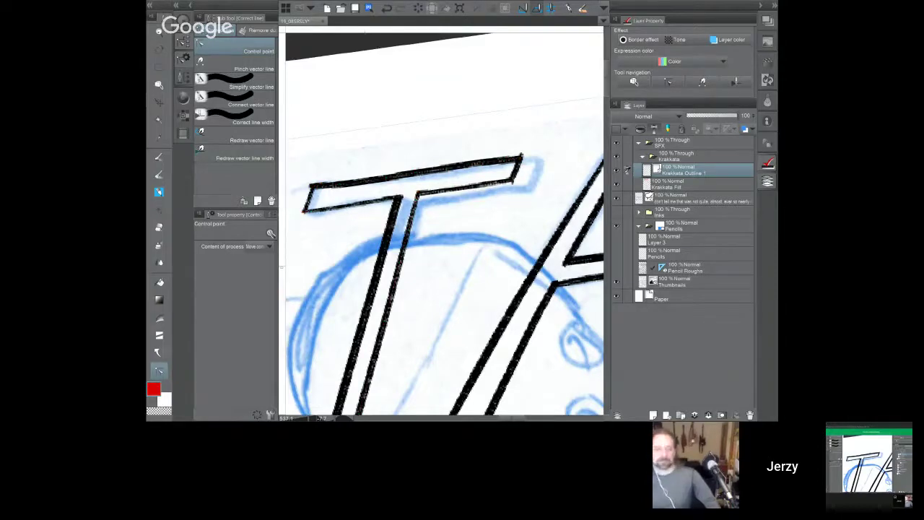
Step: Fill the T and the last A with red on the Krakkata Fill layer
key("g")
left_click(668, 184)
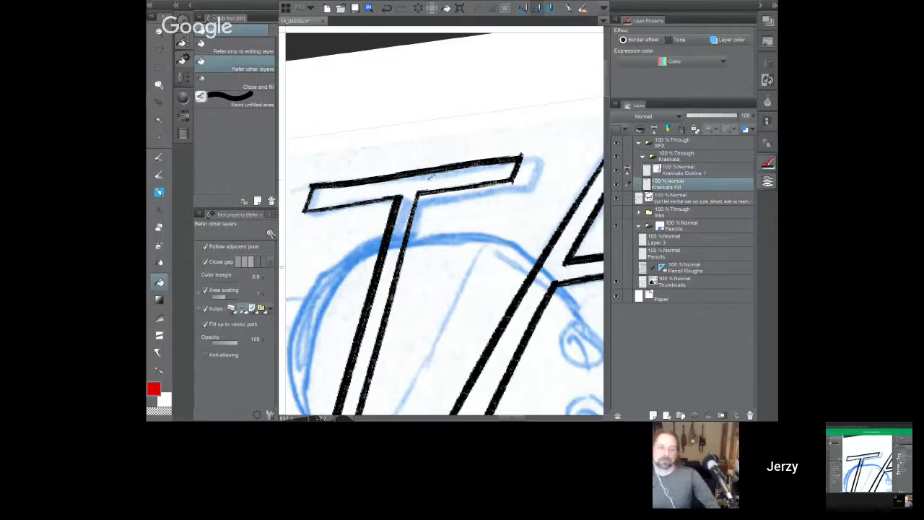
left_click(436, 179)
scroll(425, 66, "down", 2)
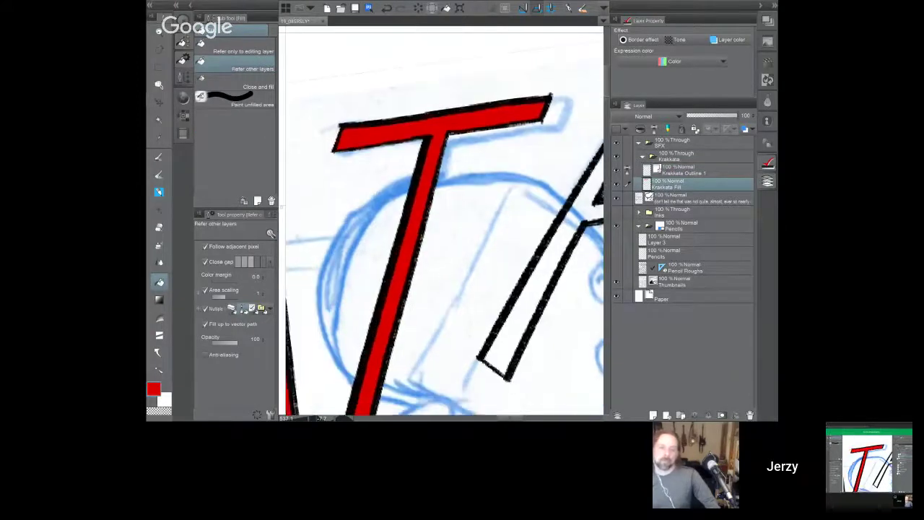
scroll(425, 66, "down", 3)
left_click_drag(549, 195, 535, 209)
left_click(552, 216)
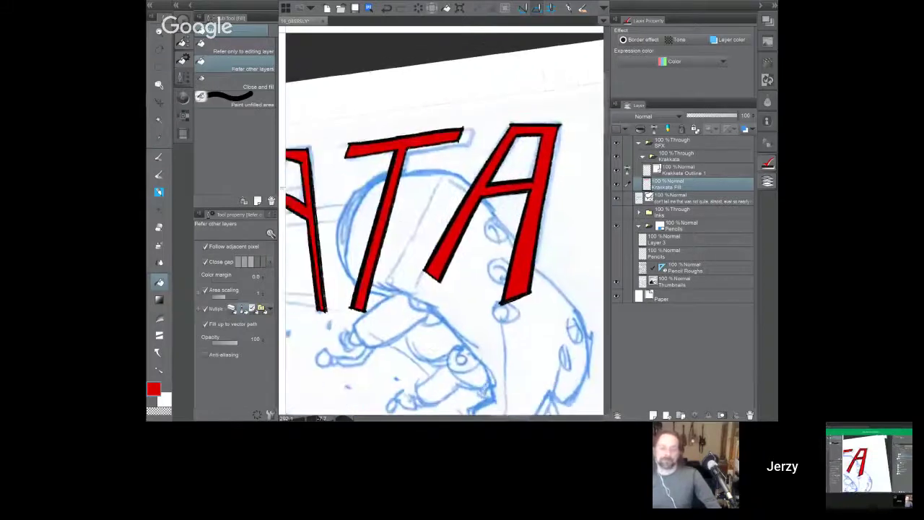
Step: Add a new layer directly beneath Krakkata Fill and name it "Krakkata Outline 2"
scroll(473, 254, "down", 3)
left_click_drag(473, 254, 586, 220)
left_click_drag(448, 224, 511, 225)
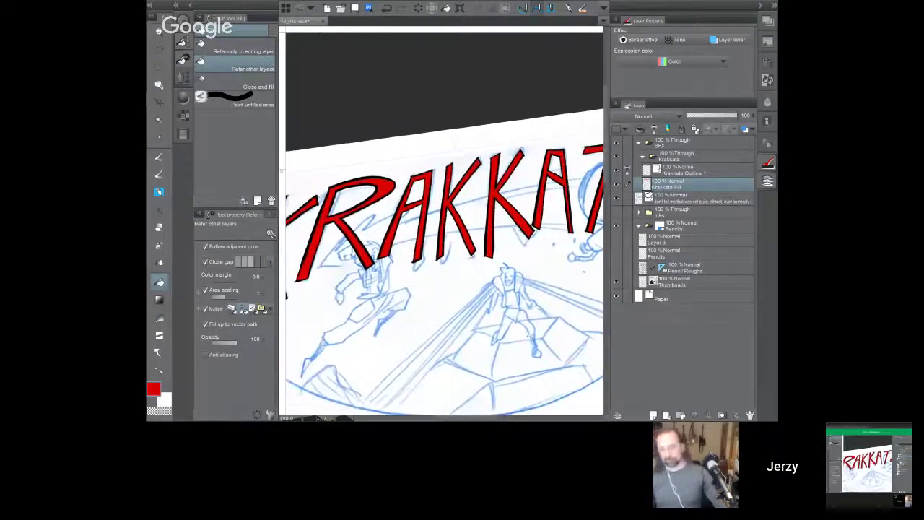
scroll(474, 224, "down", 3)
key("ctrl+at")
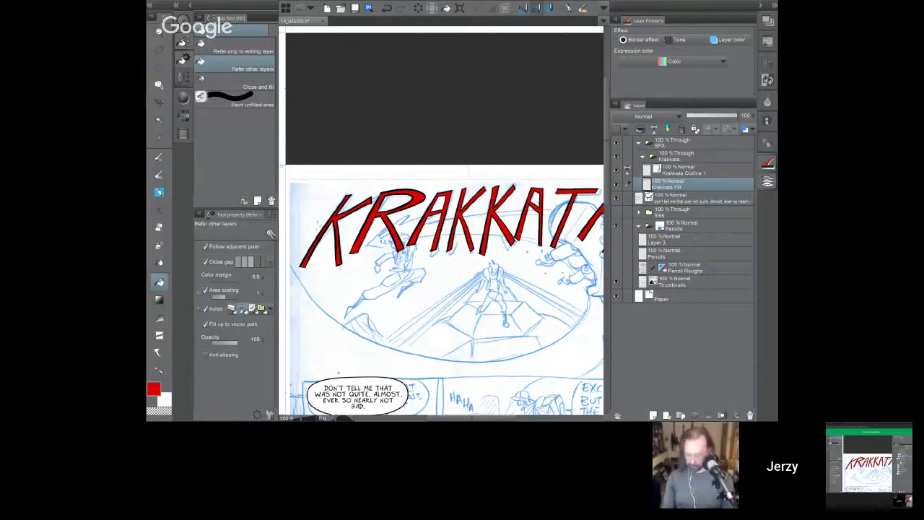
key("ctrl+shift+n")
left_click_drag(693, 184, 694, 204)
double_click(662, 202)
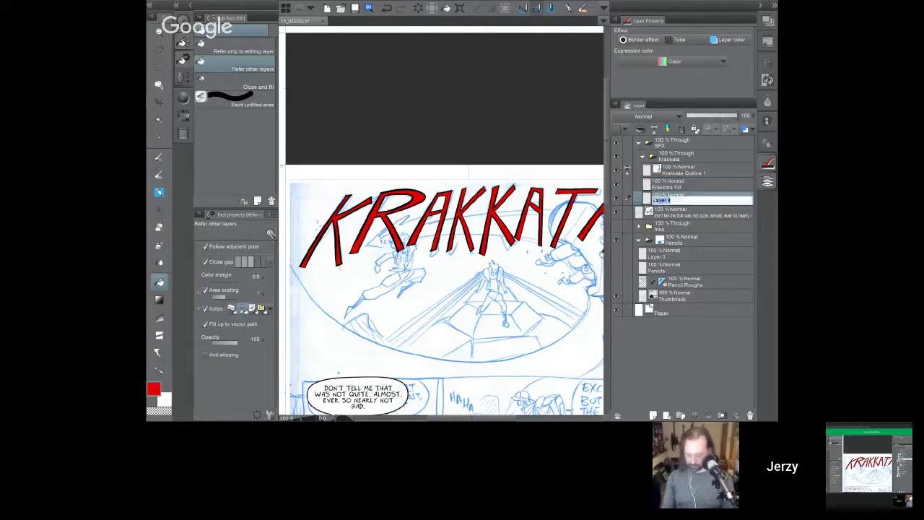
type("Krakkata Outline 2")
key("Return")
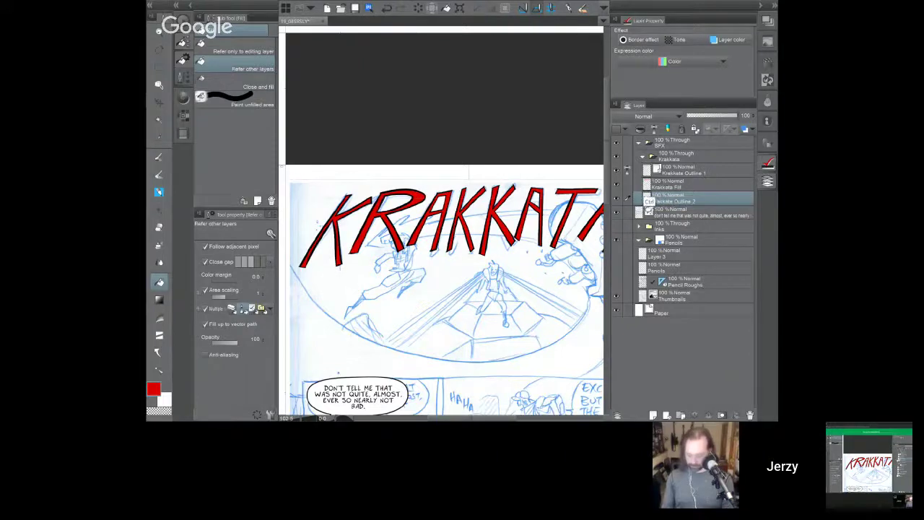
Step: Load the contents of the lettering's outline and fill layers as one combined selection, keeping Krakkata Outline 2 active
left_click(648, 201, "ctrl")
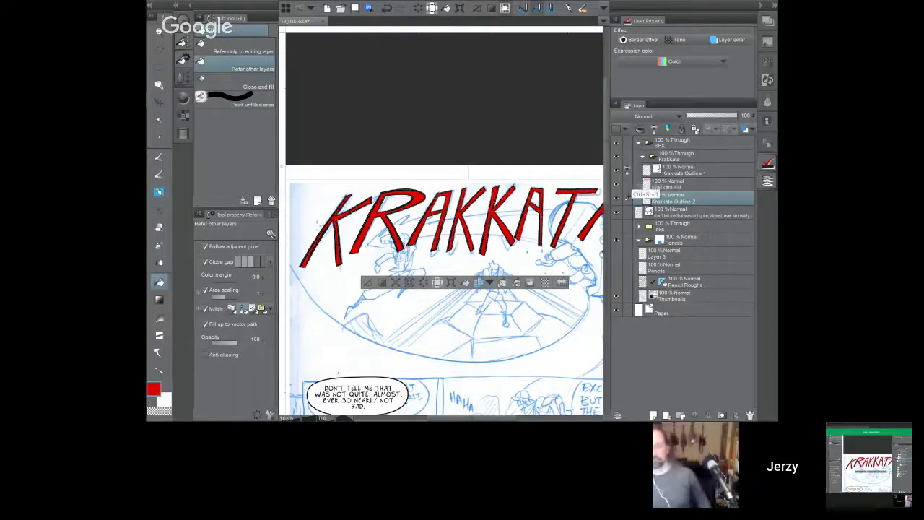
left_click(647, 184, "ctrl+shift")
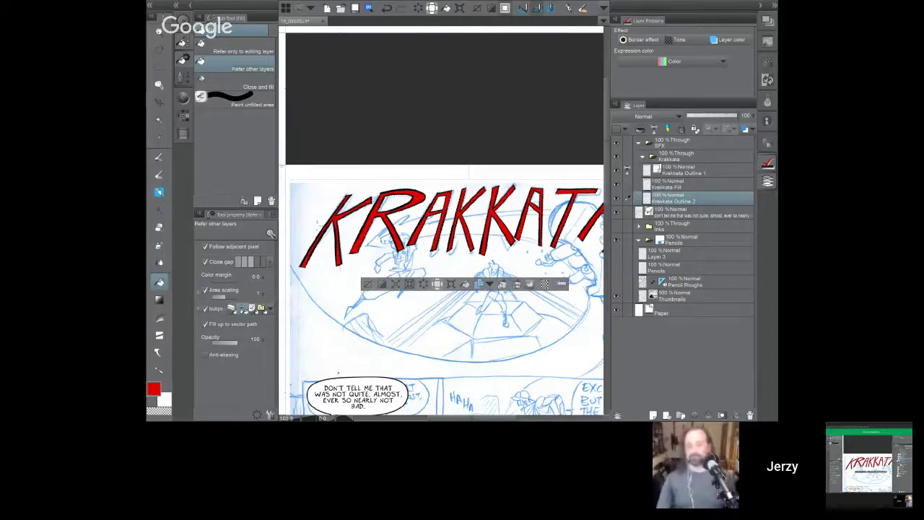
scroll(450, 204, "up", 5)
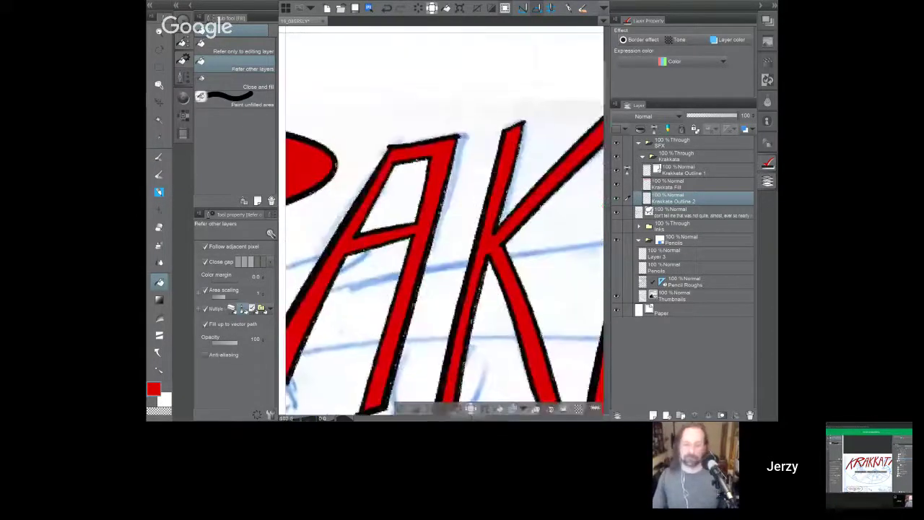
left_click_drag(441, 217, 595, 198)
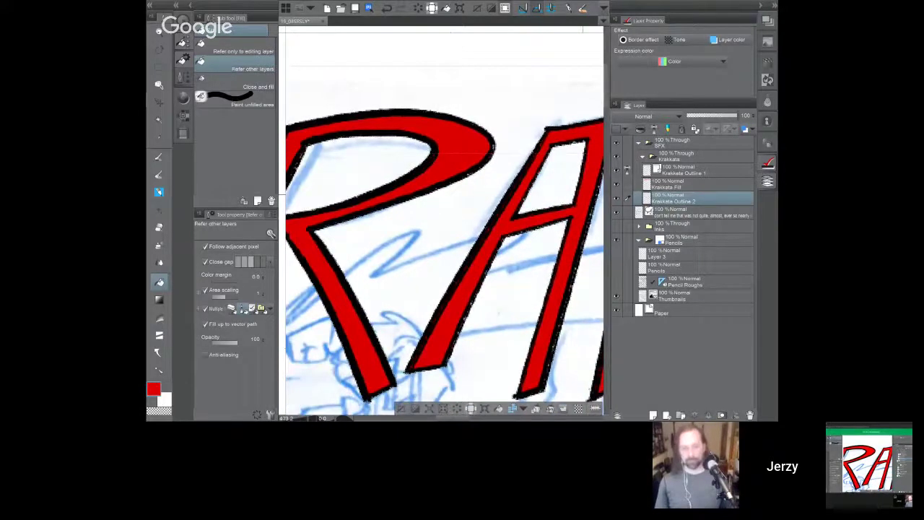
left_click_drag(481, 288, 480, 212)
Step: Expand the lettering selection with an expansion width of 6
scroll(480, 213, "down", 4)
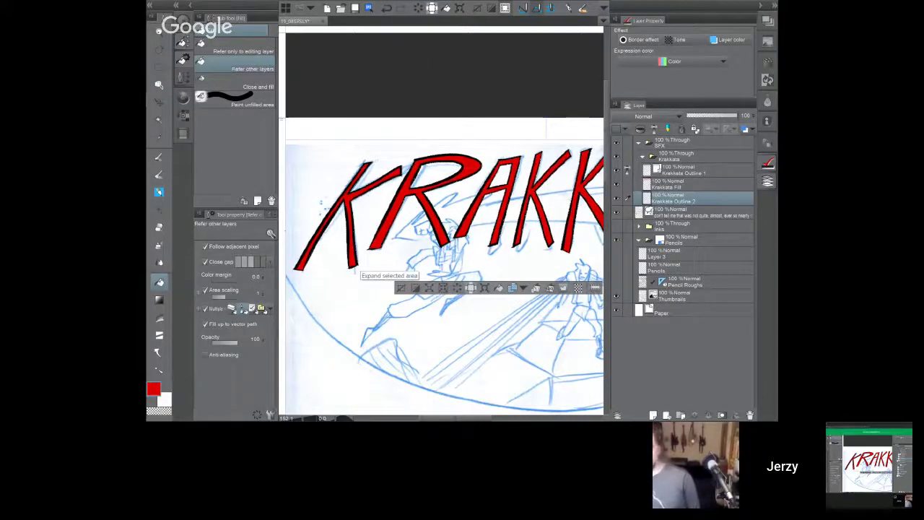
left_click(470, 287)
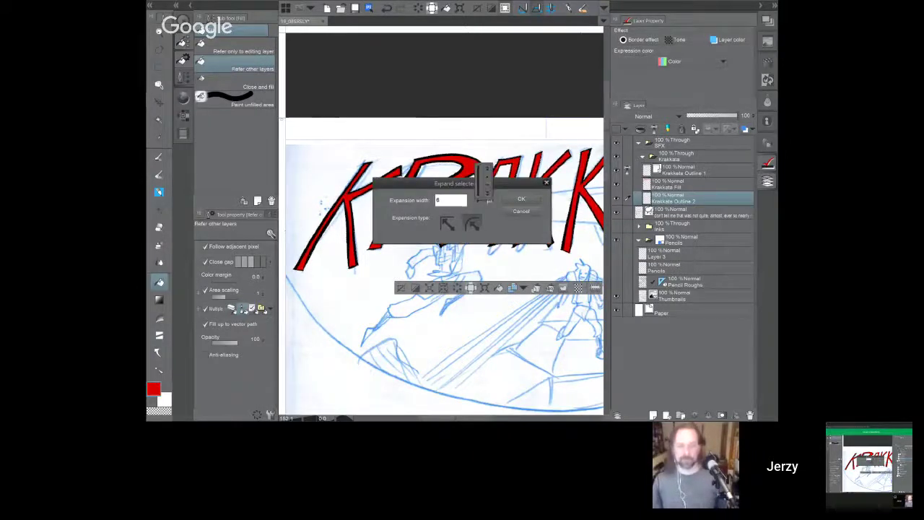
left_click(477, 200)
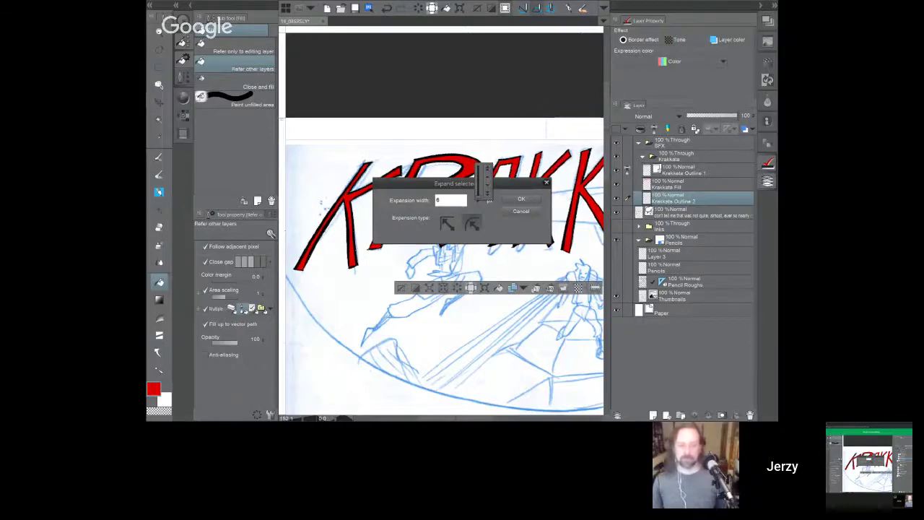
left_click(438, 200)
key("Return")
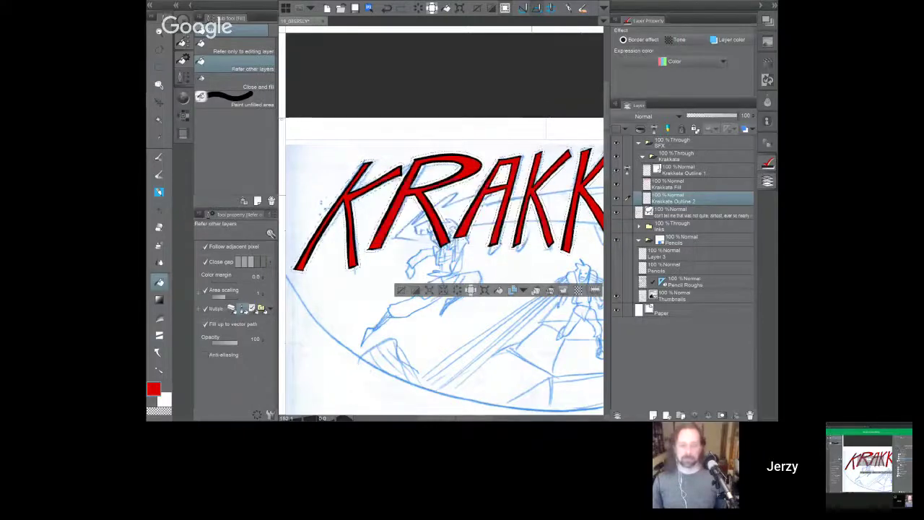
scroll(343, 202, "up", 4)
left_click_drag(466, 232, 450, 208)
scroll(510, 242, "down", 4)
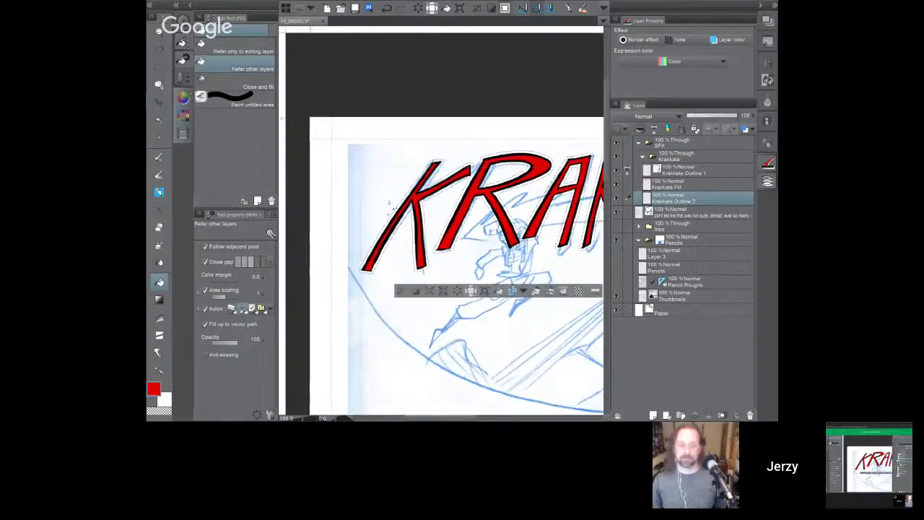
Step: Choose a bright orange, fill the expanded selection on Krakkata Outline 2 with it, and deselect
left_click(183, 99)
left_click(216, 35)
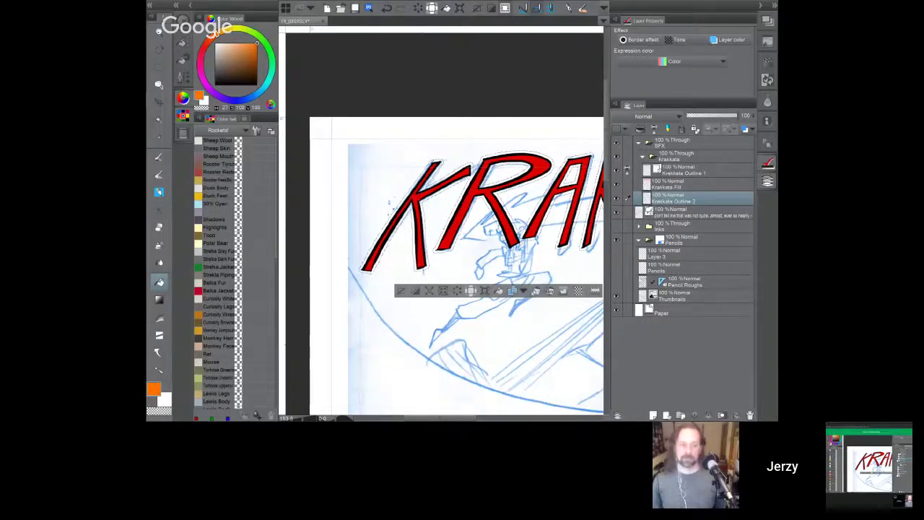
key("alt+Delete")
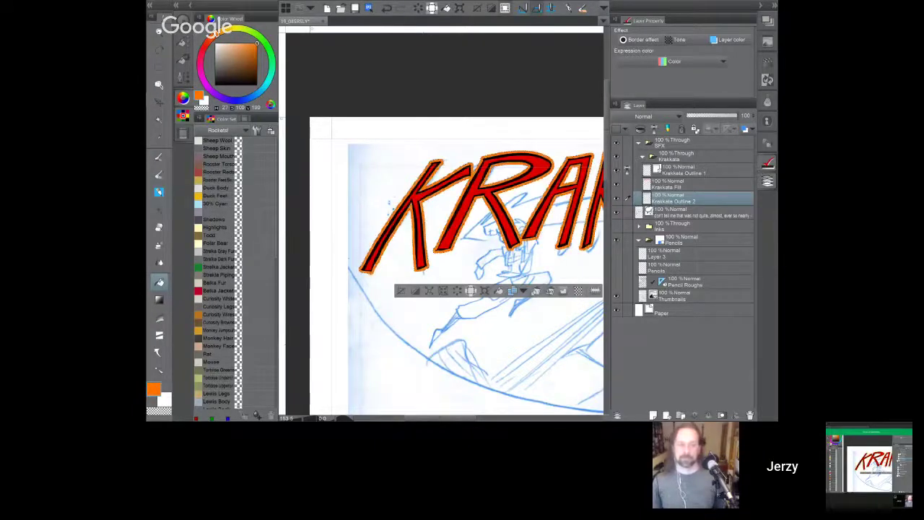
key("ctrl+d")
left_click_drag(491, 274, 400, 269)
scroll(445, 224, "down", 2)
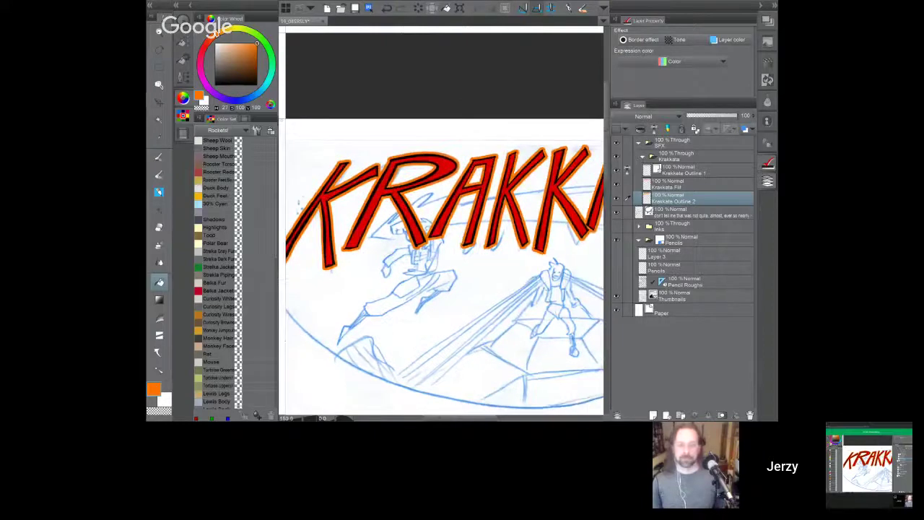
Step: Lock the transparent pixels of the Krakkata Fill and Krakkata Outline 2 layers
scroll(445, 224, "down", 3)
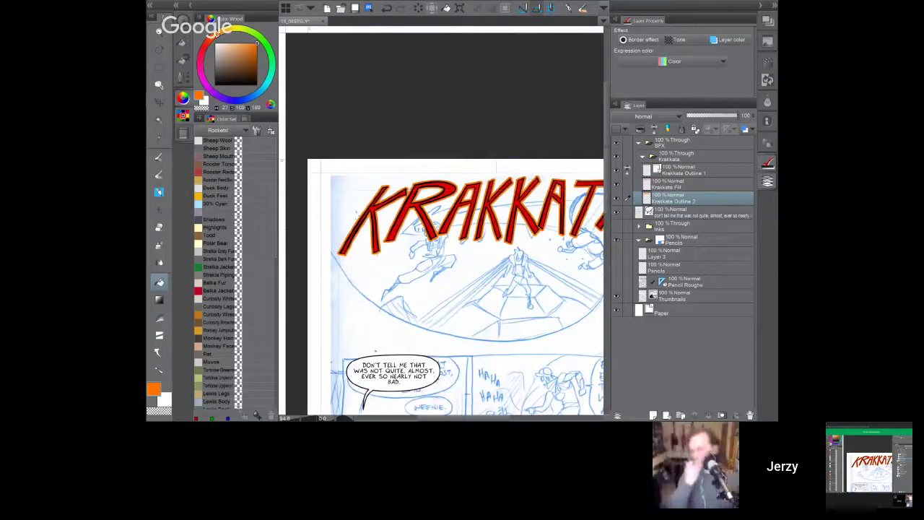
scroll(445, 282, "up", 1)
left_click(678, 185)
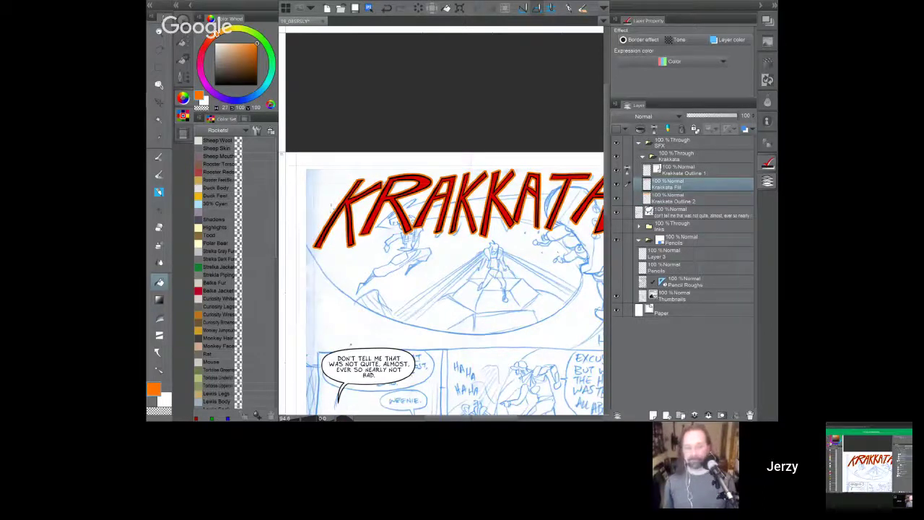
left_click(695, 130)
left_click(679, 199)
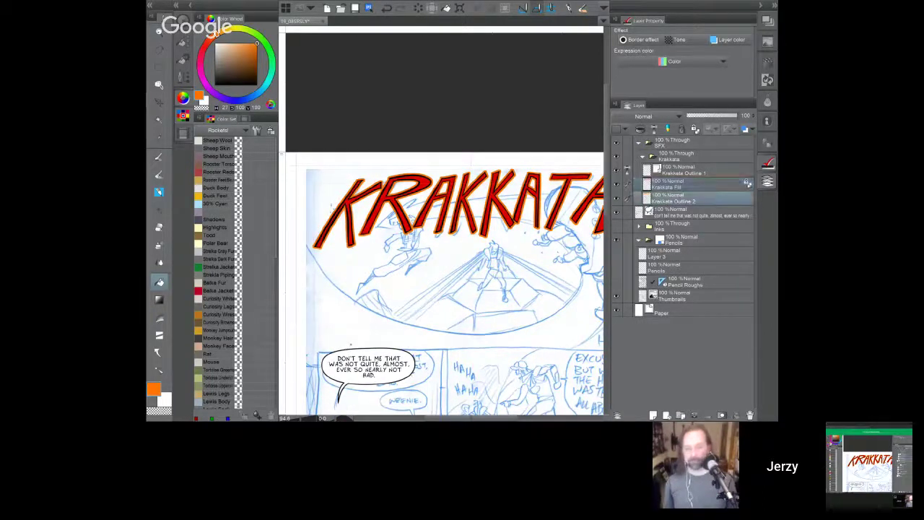
left_click(695, 129)
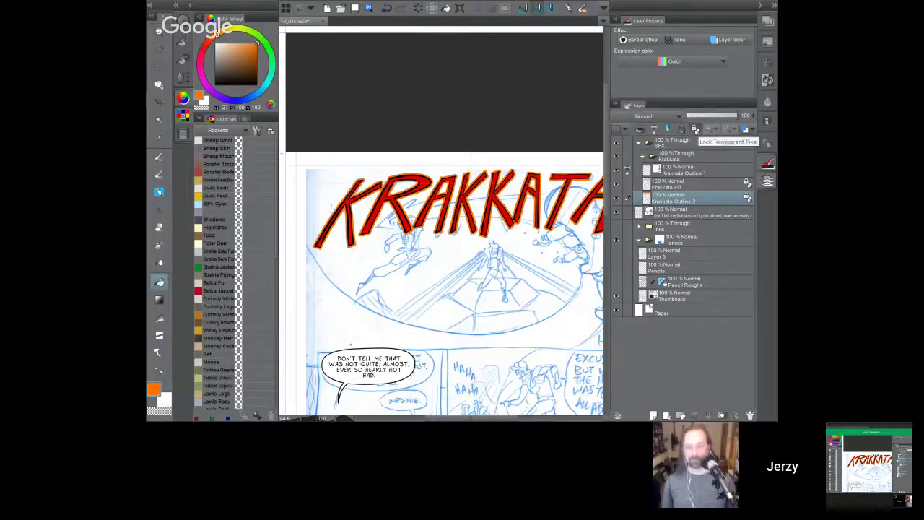
Step: Apply a golden-yellow gradient across the left part of the red lettering on the Krakkata Fill layer
left_click(686, 185)
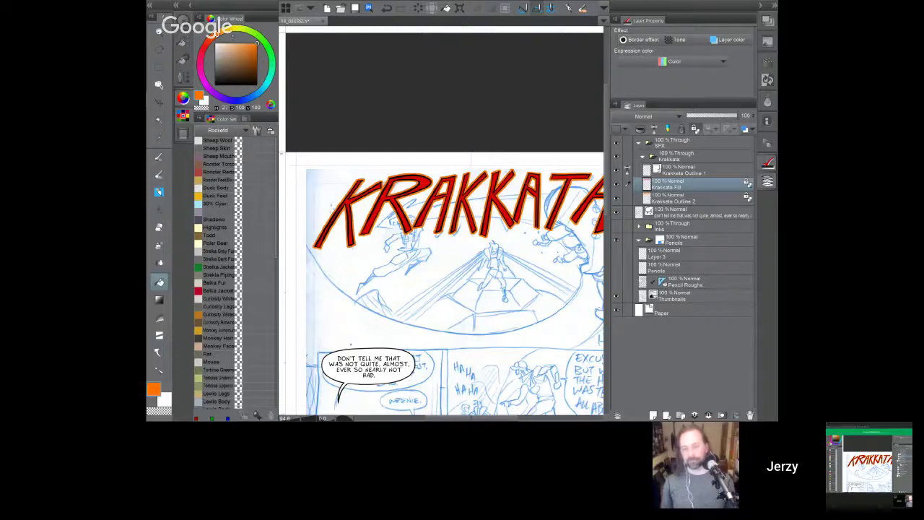
left_click(229, 30)
left_click(159, 299)
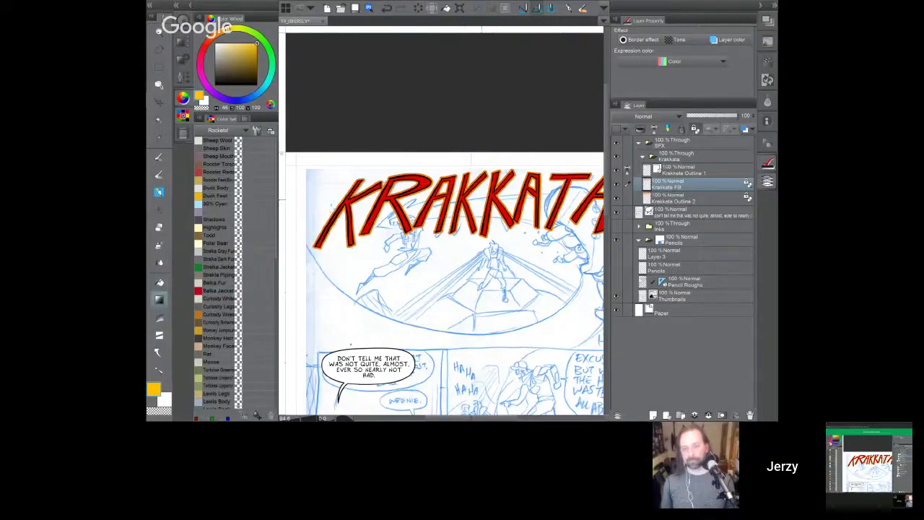
scroll(474, 242, "right", 3)
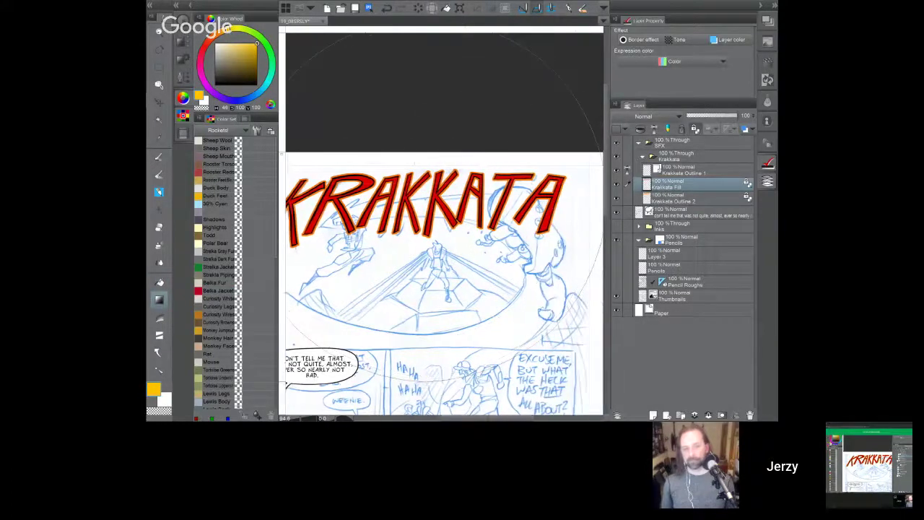
left_click_drag(434, 207, 605, 217)
left_click_drag(434, 231, 466, 240)
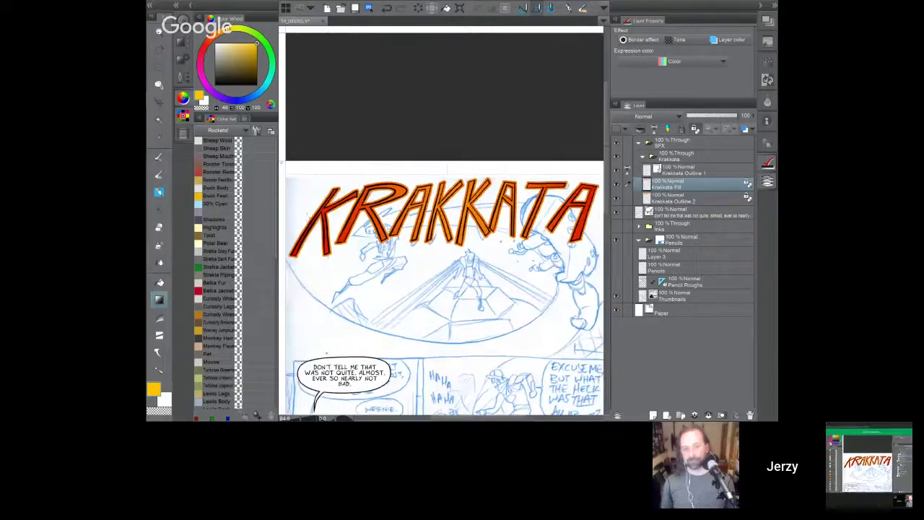
key("ctrl+z")
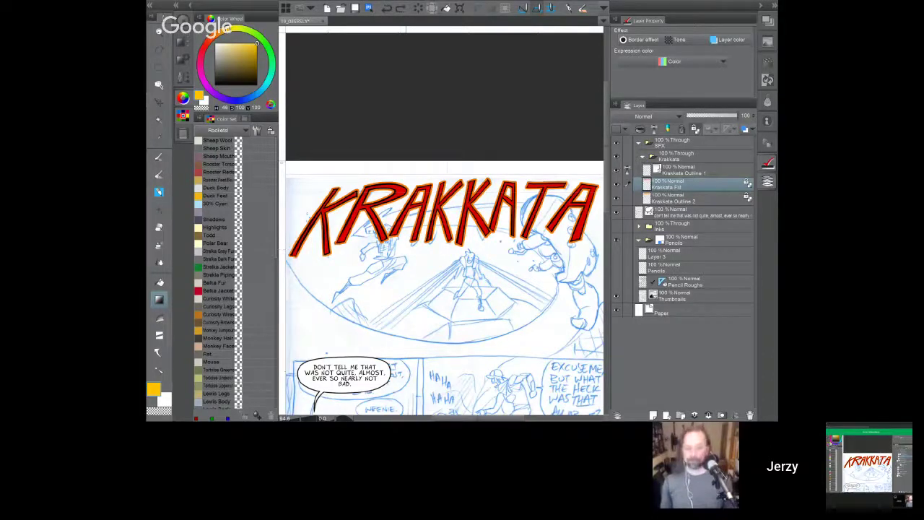
left_click_drag(494, 209, 544, 210)
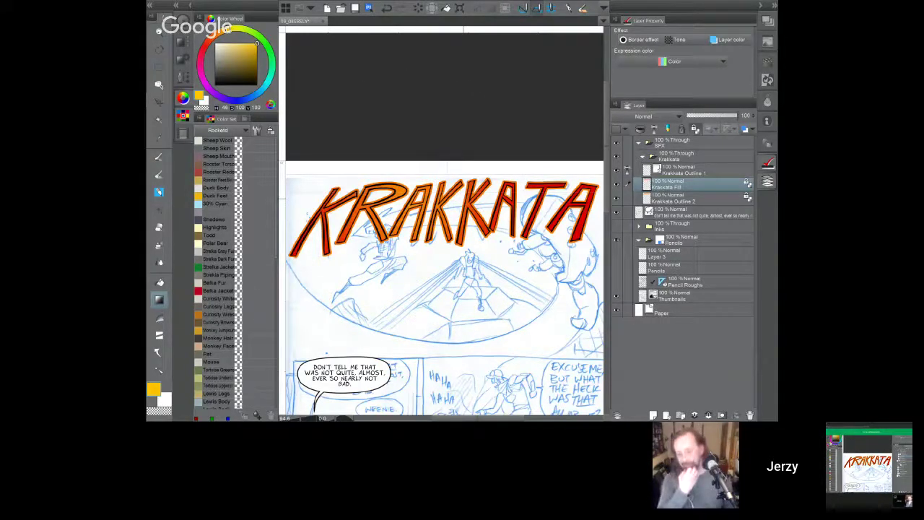
Step: Apply a pale-yellow gradient to the orange outer outline on the Krakkata Outline 2 layer
left_click(679, 198)
left_click(233, 29)
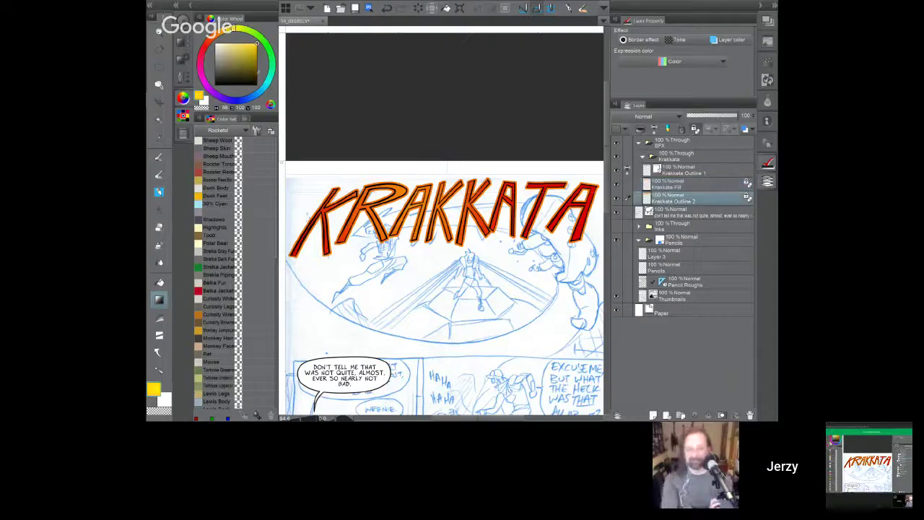
left_click_drag(249, 52, 236, 43)
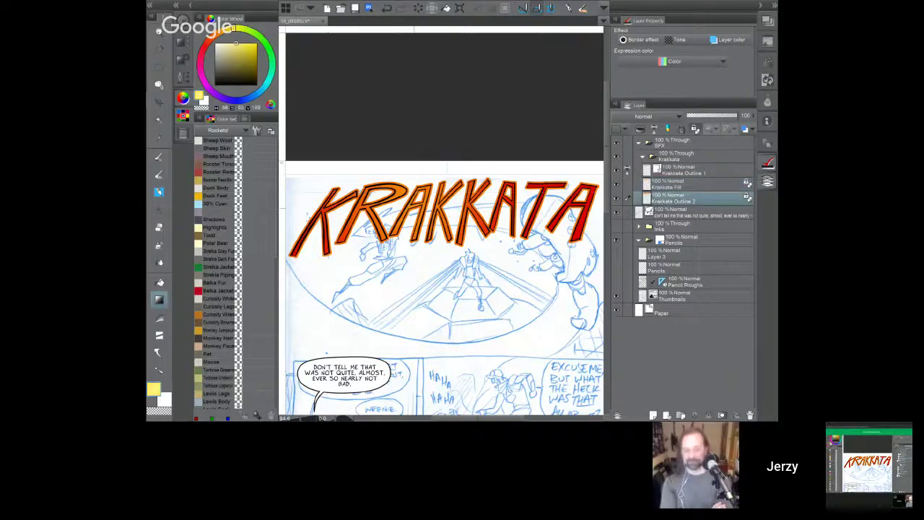
left_click_drag(414, 208, 545, 342)
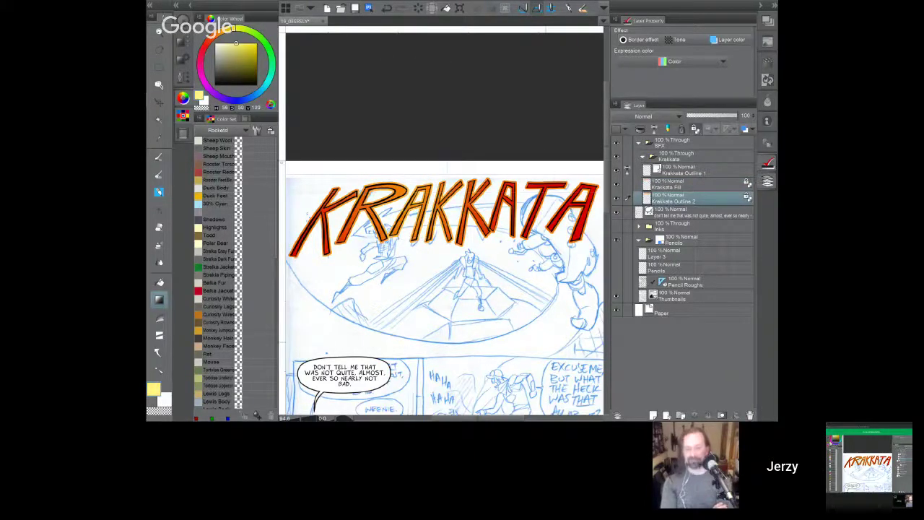
Step: Add a raster layer above Krakkata Outline 1 and name it Krakkata Outline Holds
left_click(685, 171)
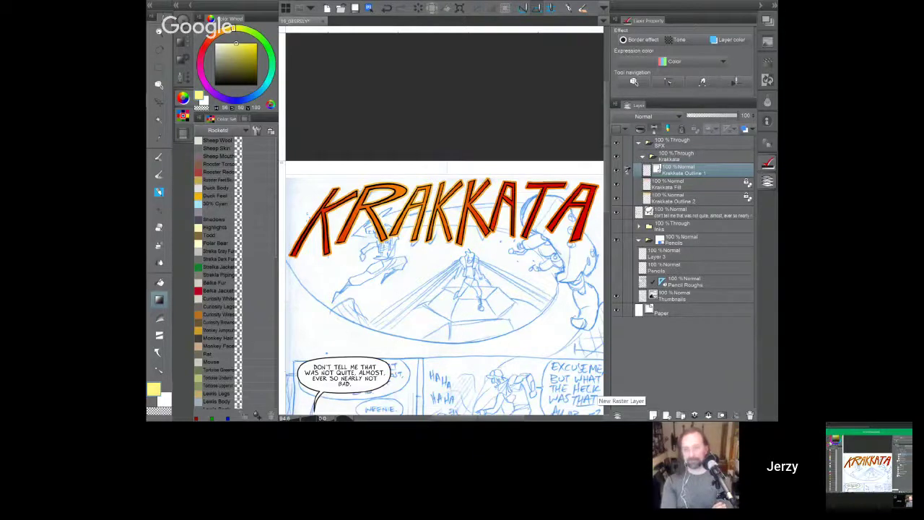
left_click(653, 415)
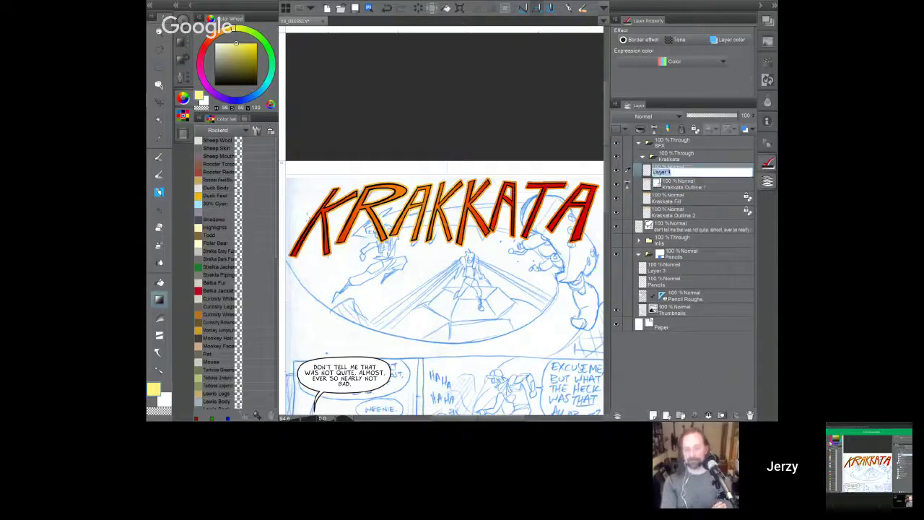
type("Krakka")
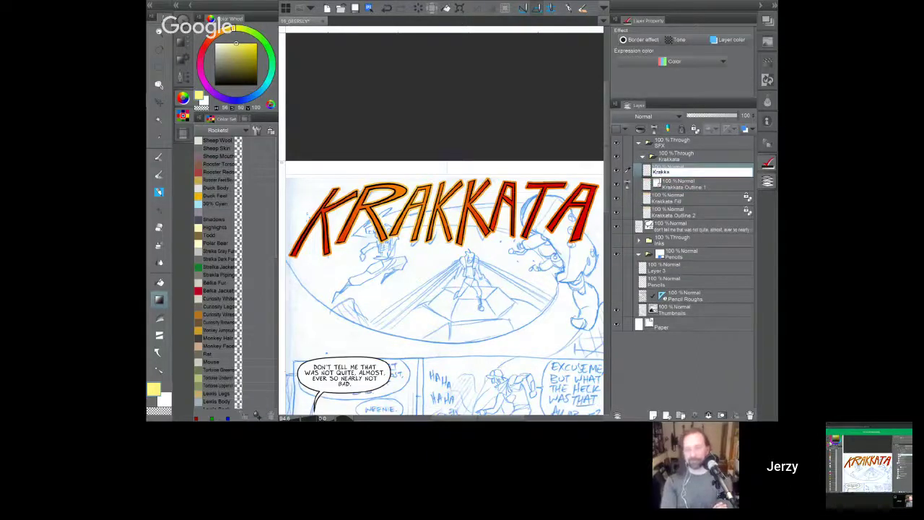
type("ta")
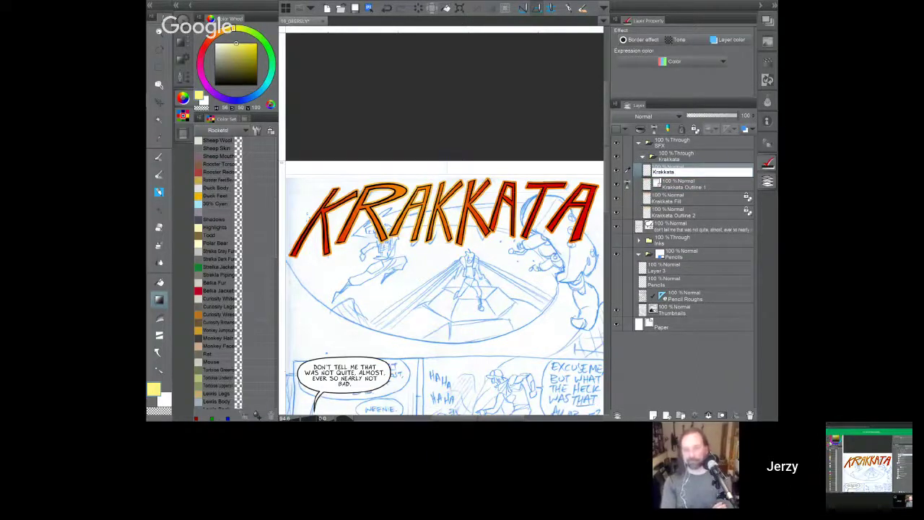
type(" Outline Holds")
key("Return")
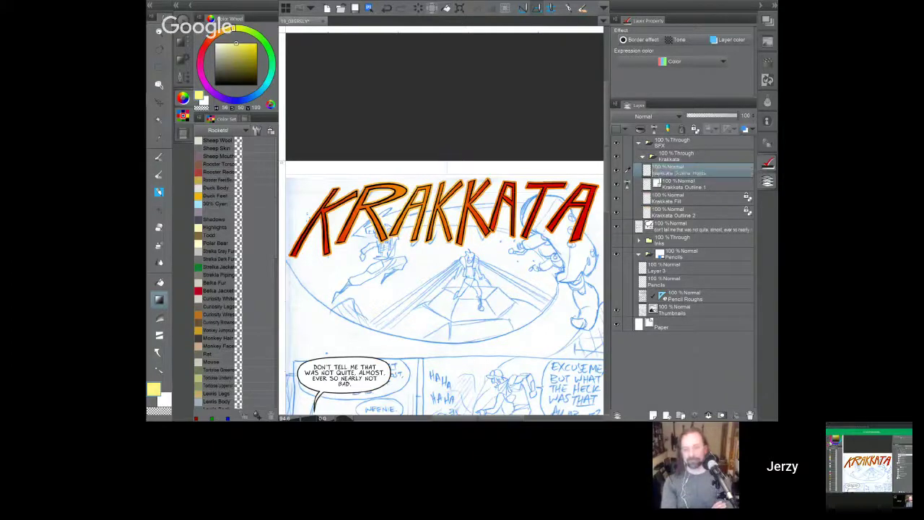
Step: Fill the Krakkata Outline Holds layer with a dark reddish brown, keeping it clipped to the layer below
left_click_drag(243, 52, 244, 60)
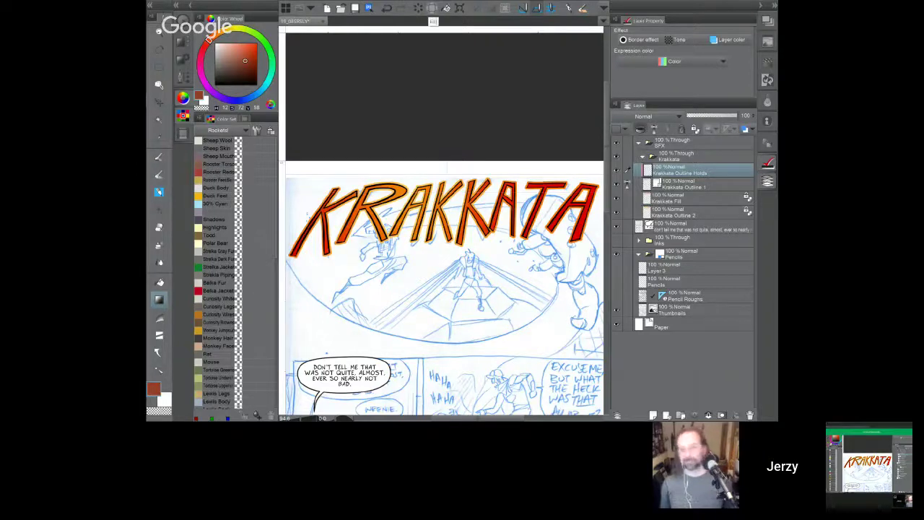
left_click(432, 8)
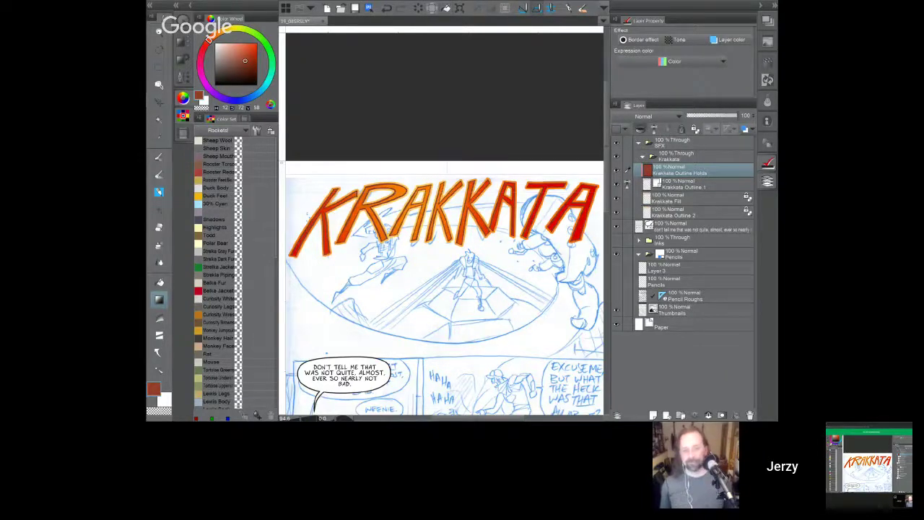
left_click(641, 129)
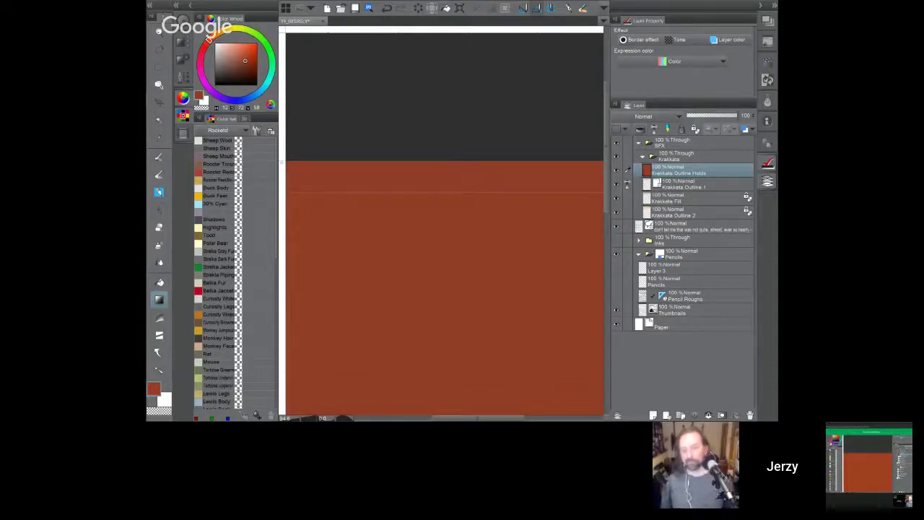
key("ctrl+z")
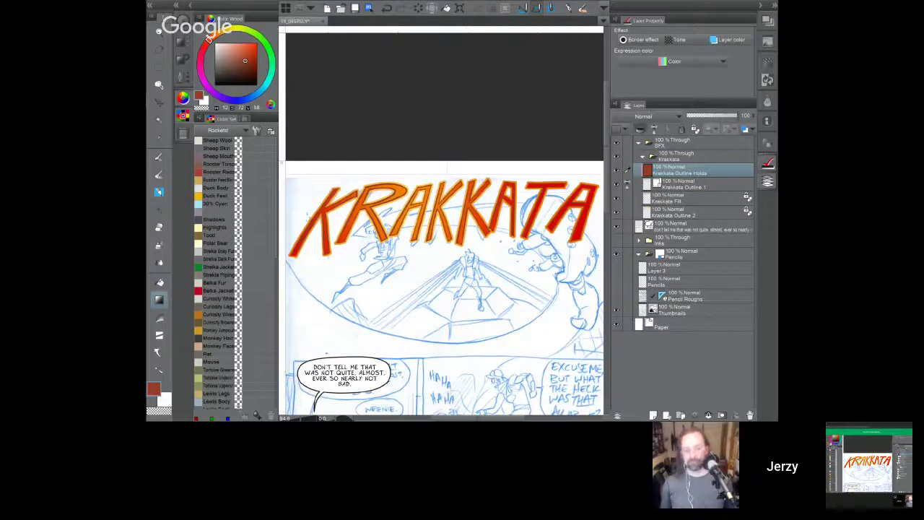
left_click_drag(247, 61, 251, 66)
key("alt+Delete")
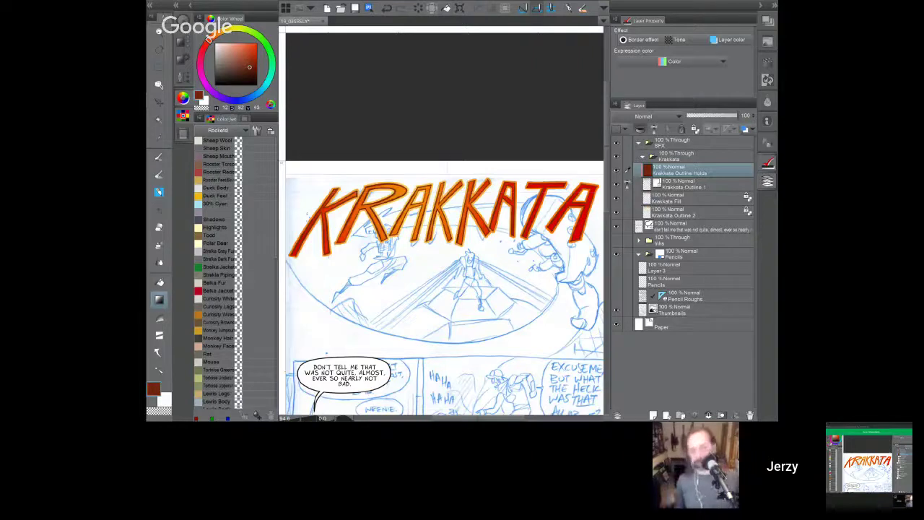
Step: Make Krakkata Fill the active layer and set up the Watercolor brush with a dark brown color
mouse_move(244, 48)
left_mouse_down()
mouse_move(255, 47)
mouse_move(216, 34)
left_mouse_up()
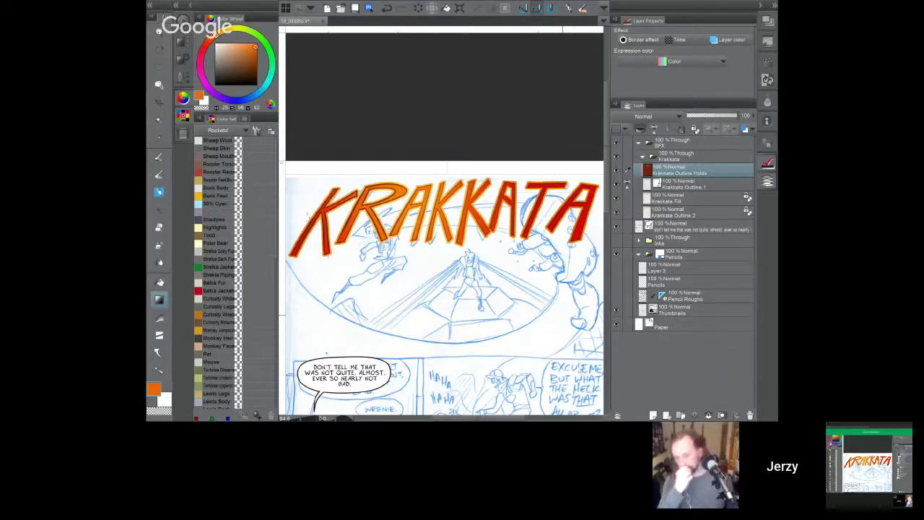
left_click(686, 199)
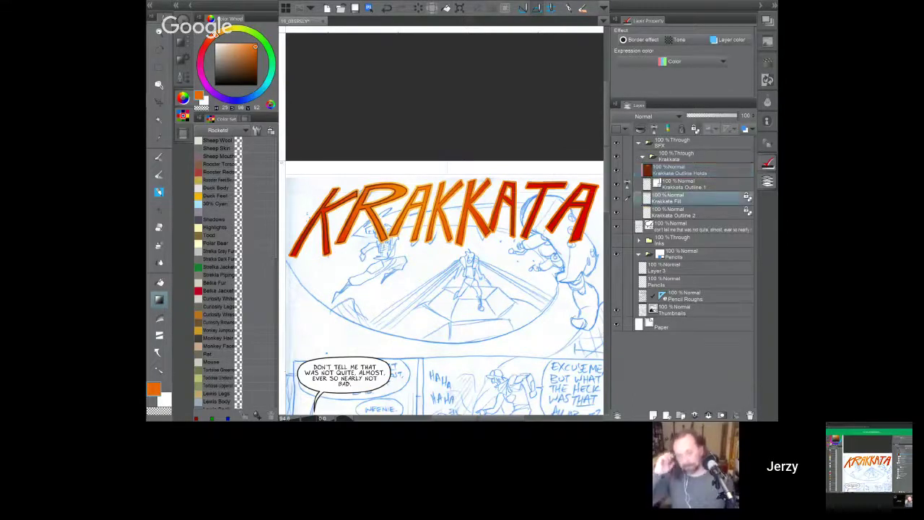
key("p")
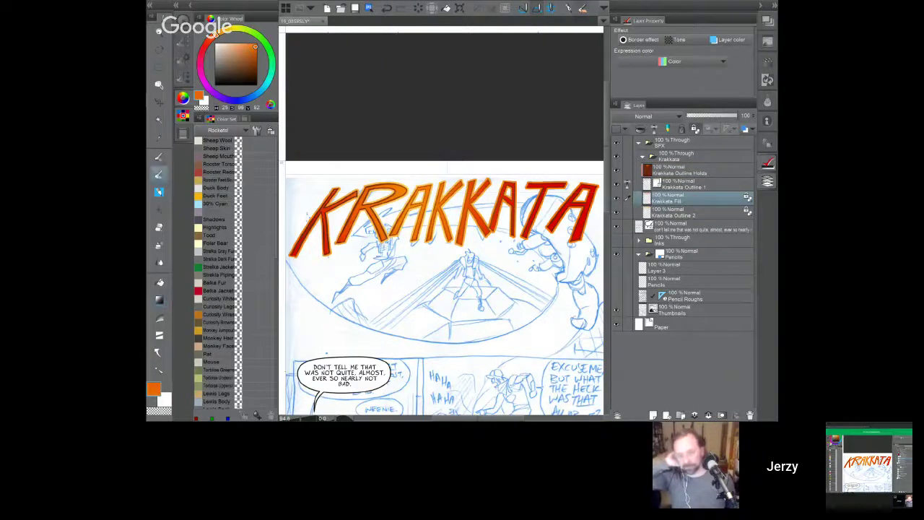
left_click(183, 44)
left_click(227, 83)
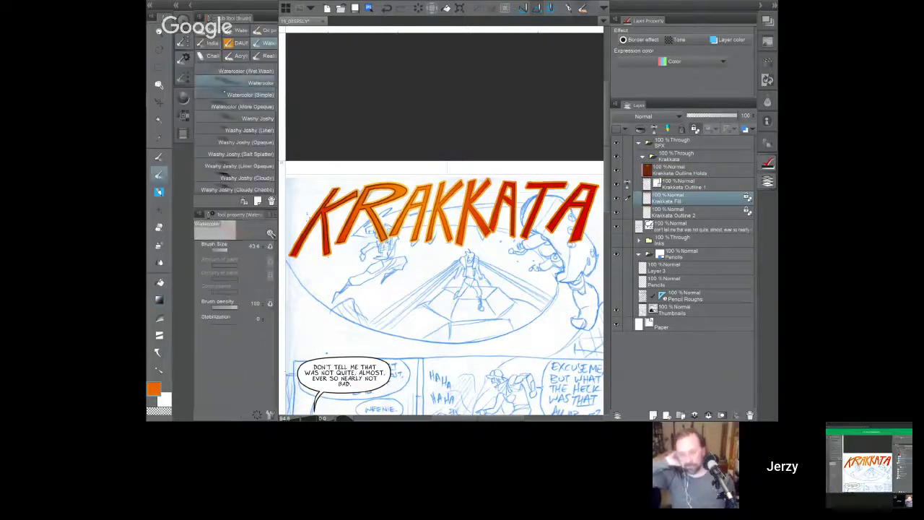
left_click(184, 98)
left_click(252, 61)
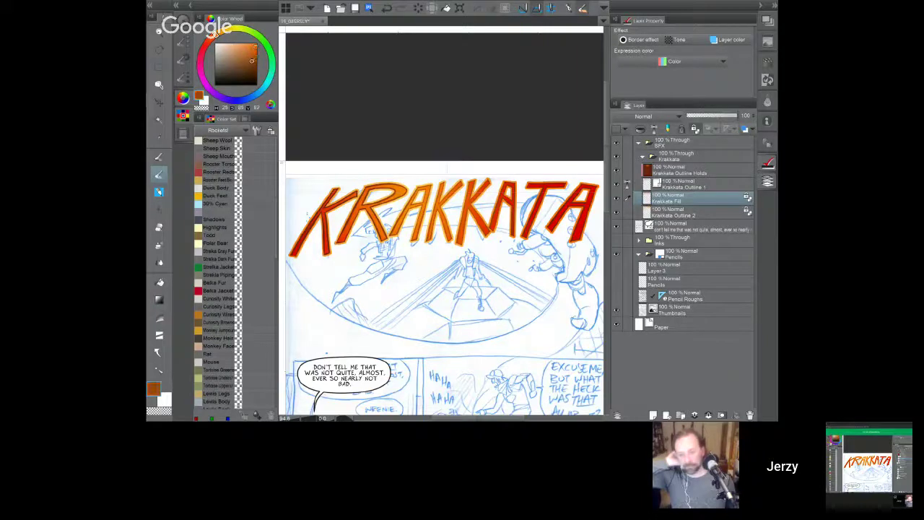
left_click(252, 69)
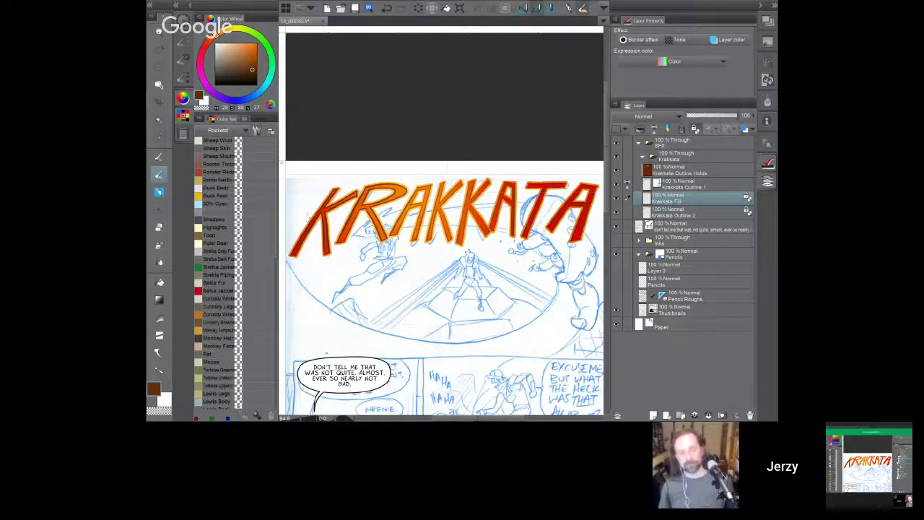
scroll(574, 218, "up", 3)
left_click_drag(574, 218, 499, 255)
scroll(537, 254, "down", 2)
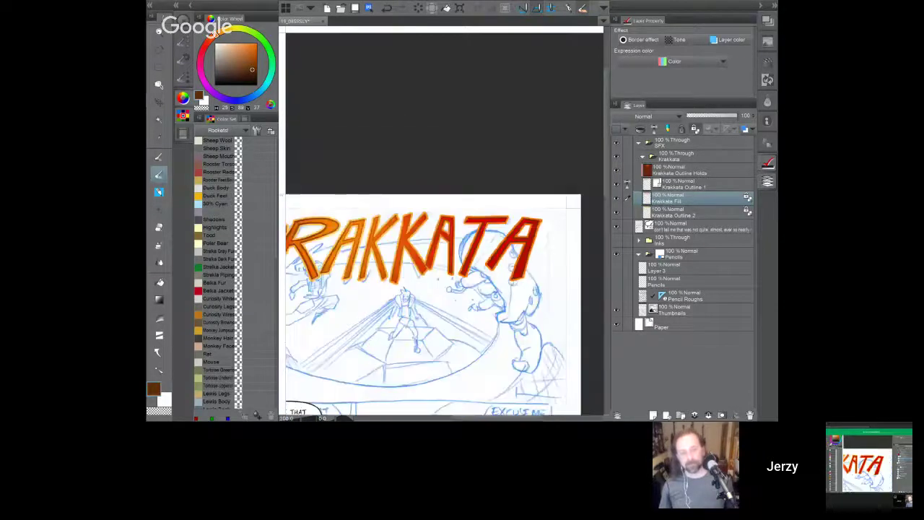
Step: Preview the texture images in the Comics > Brushes & Textures folder and open the watercolor image
key("ctrl+o")
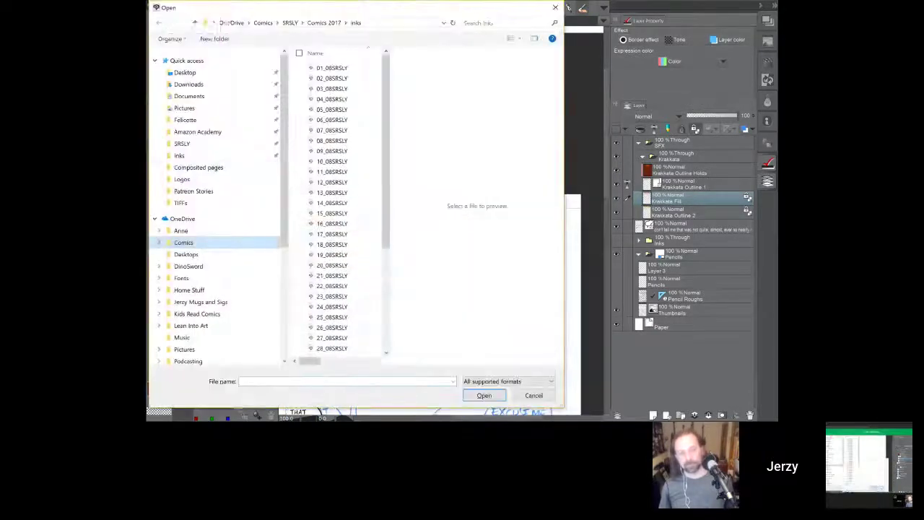
left_click(183, 243)
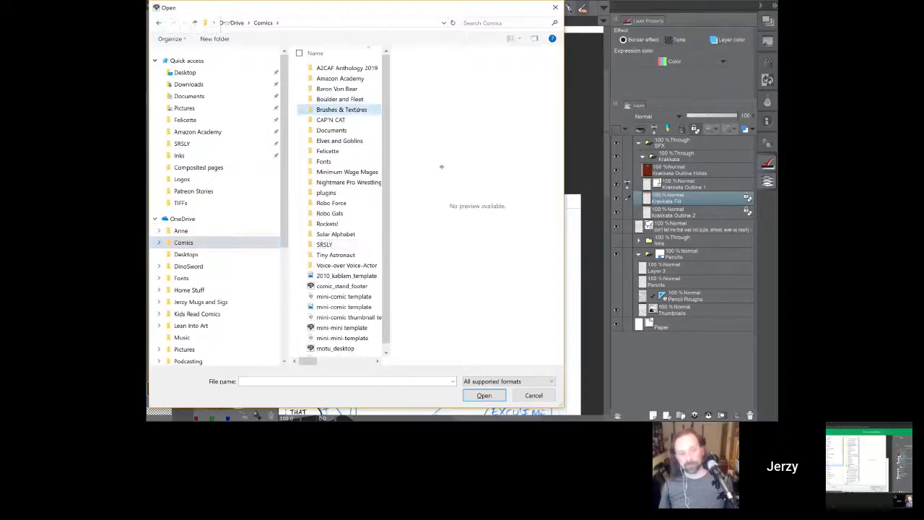
double_click(342, 110)
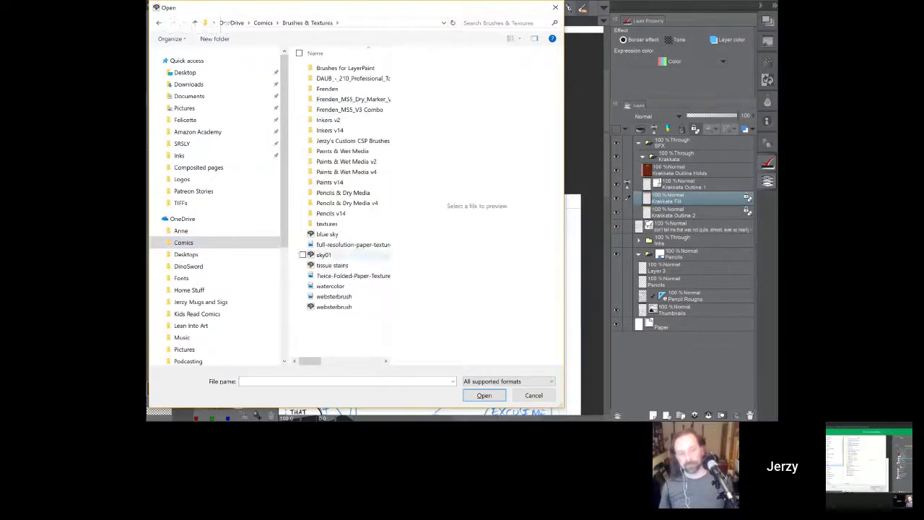
left_click(339, 244)
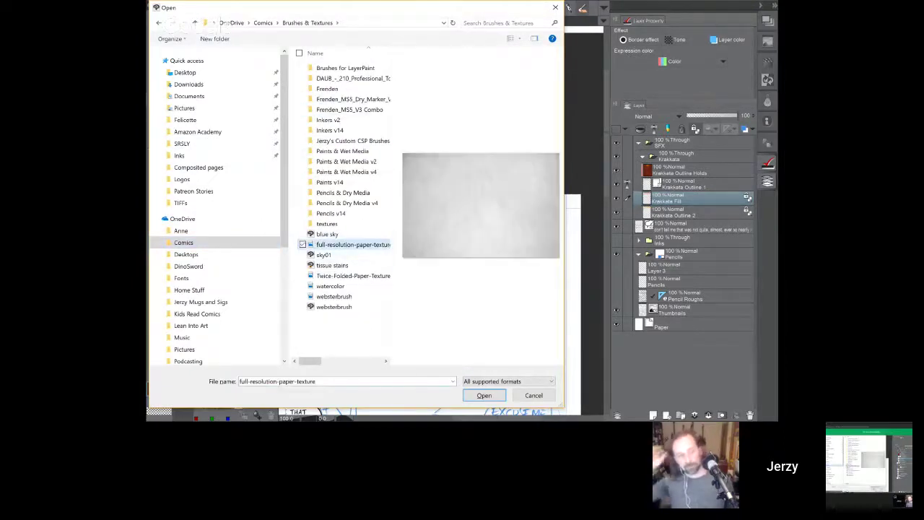
left_click(332, 265)
left_click(353, 276)
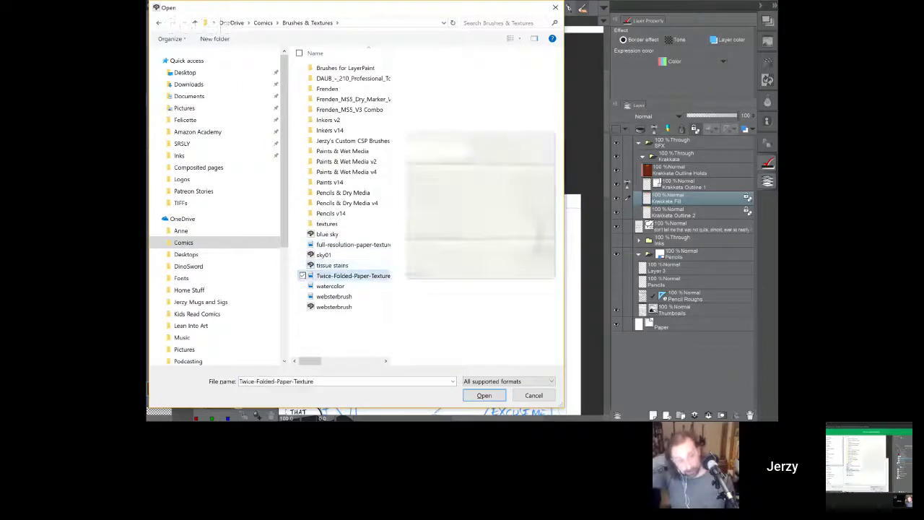
left_click(334, 297)
left_click(331, 286)
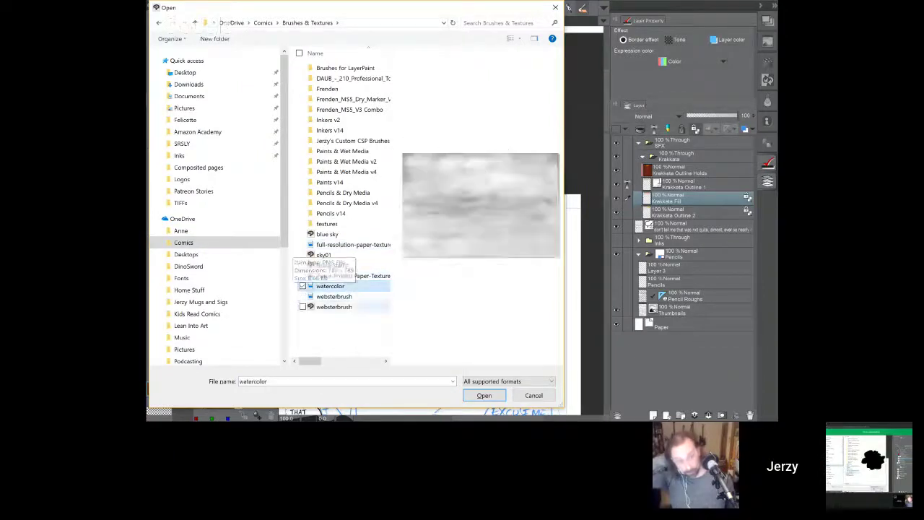
key("Return")
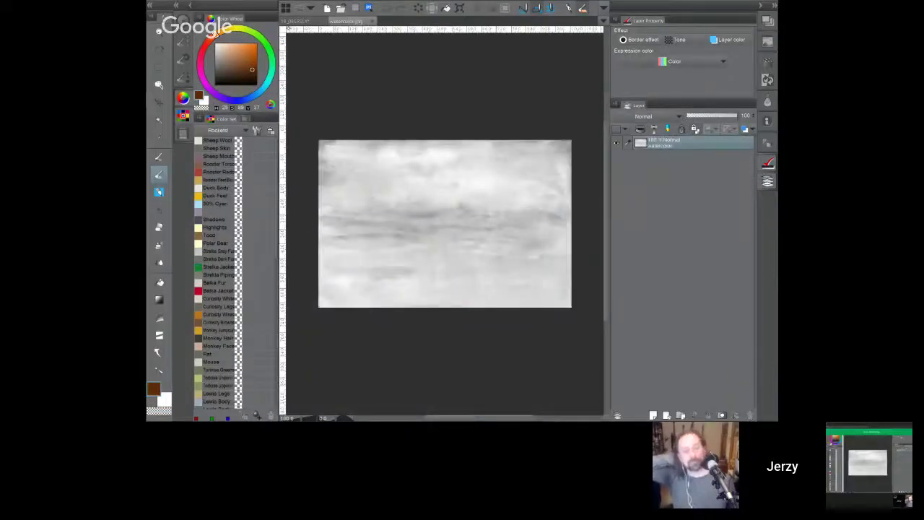
Step: Paste the watercolor texture into the comic page and place its layer between Krakkata Outline 1 and Krakkata Fill, clipped to the fill
left_click(297, 21)
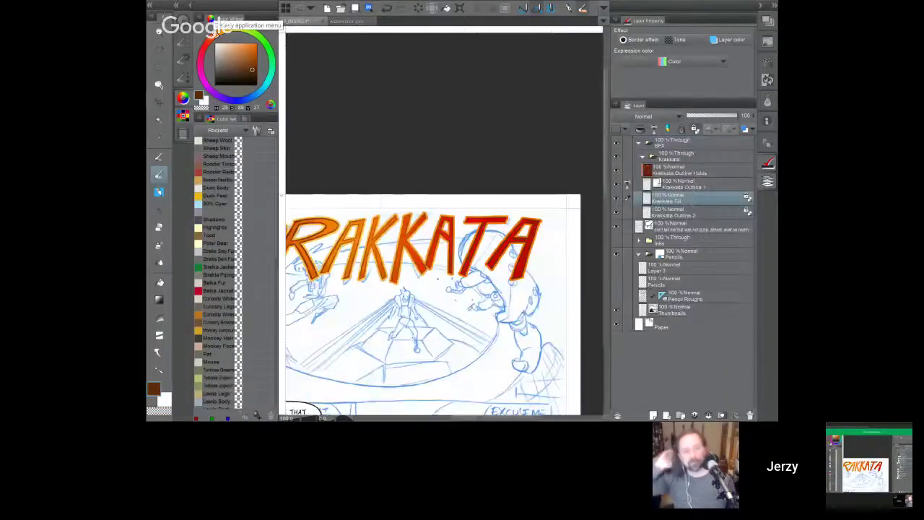
left_click(681, 170)
left_click(677, 156)
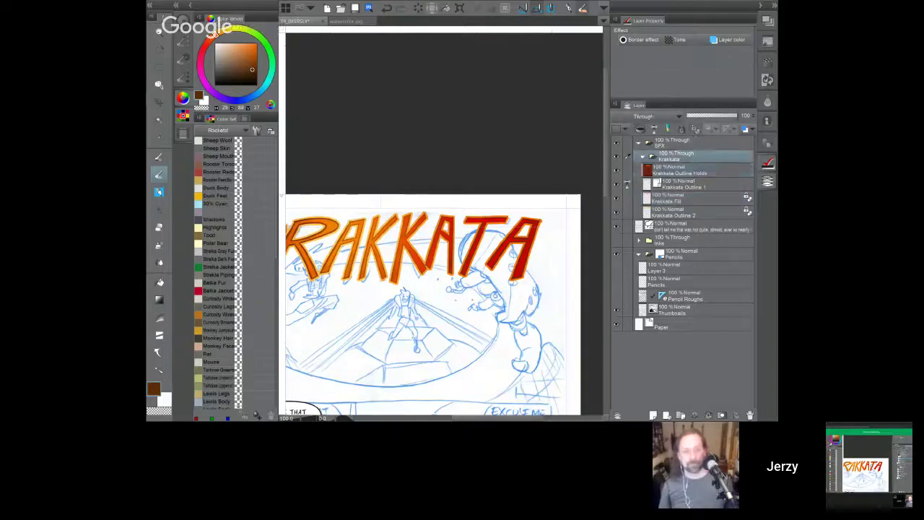
left_click(680, 171)
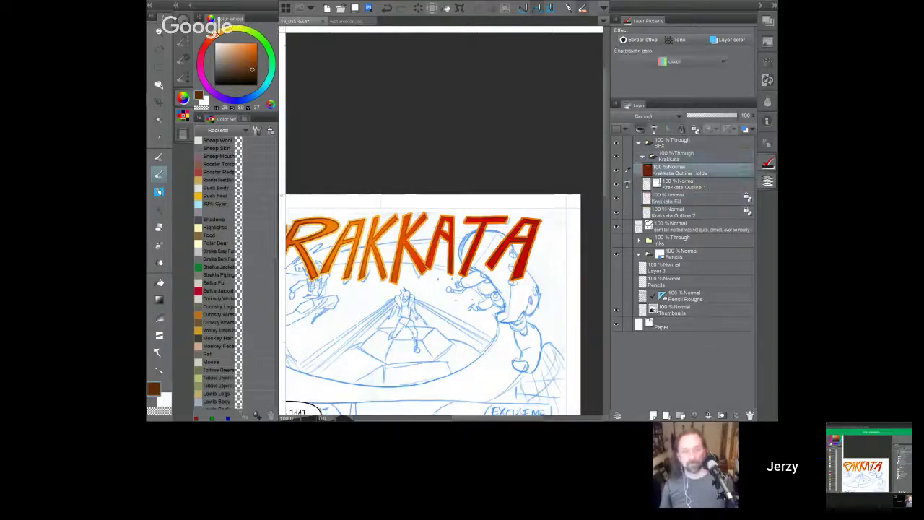
left_click(678, 156)
key("ctrl+v")
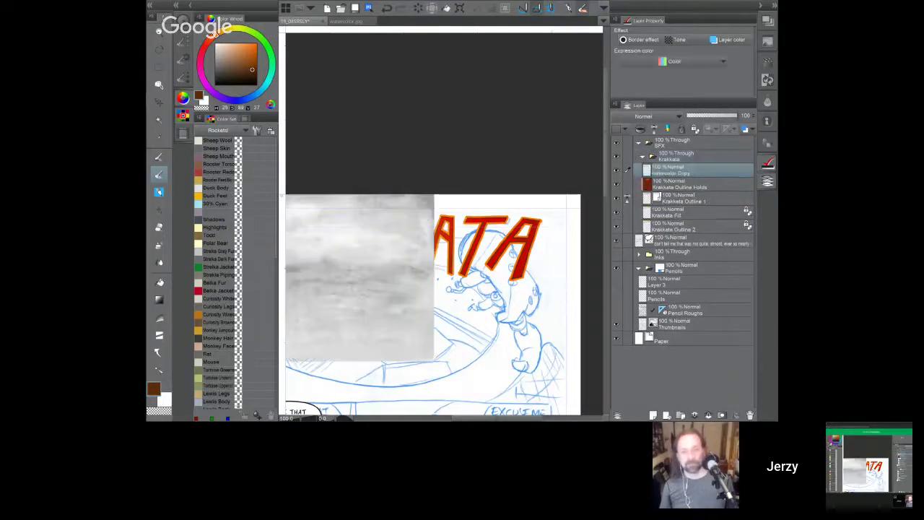
left_click_drag(678, 170, 653, 207)
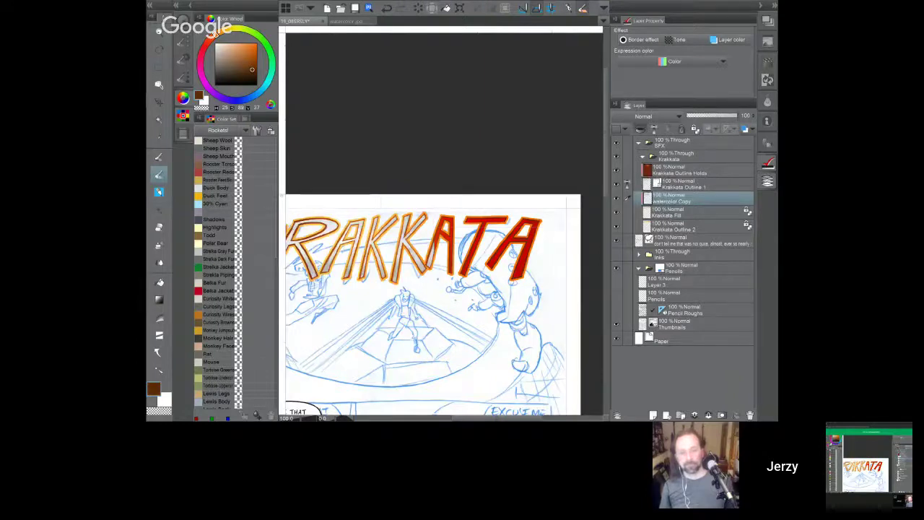
Step: Move and scale the watercolor texture so it covers the entire KRAKKATA lettering from the first K to the last A
key("k")
left_click_drag(401, 249, 514, 249)
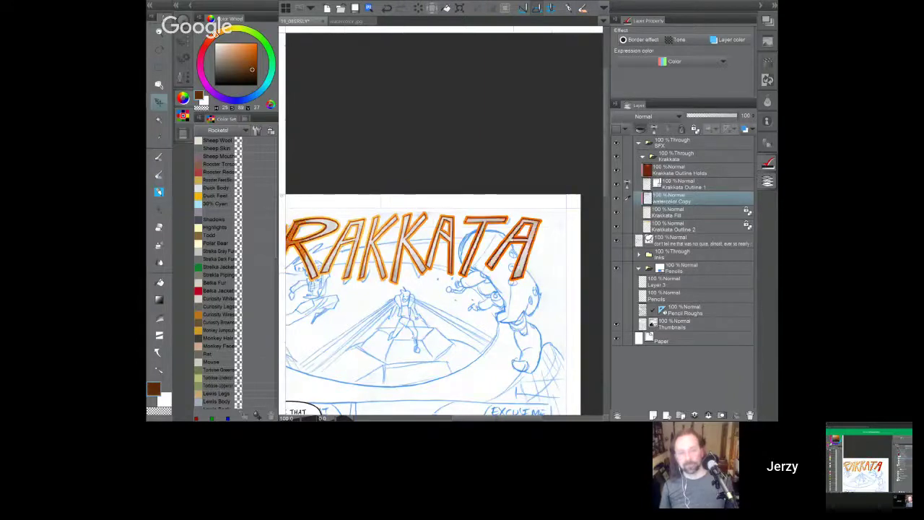
left_click_drag(484, 268, 551, 243)
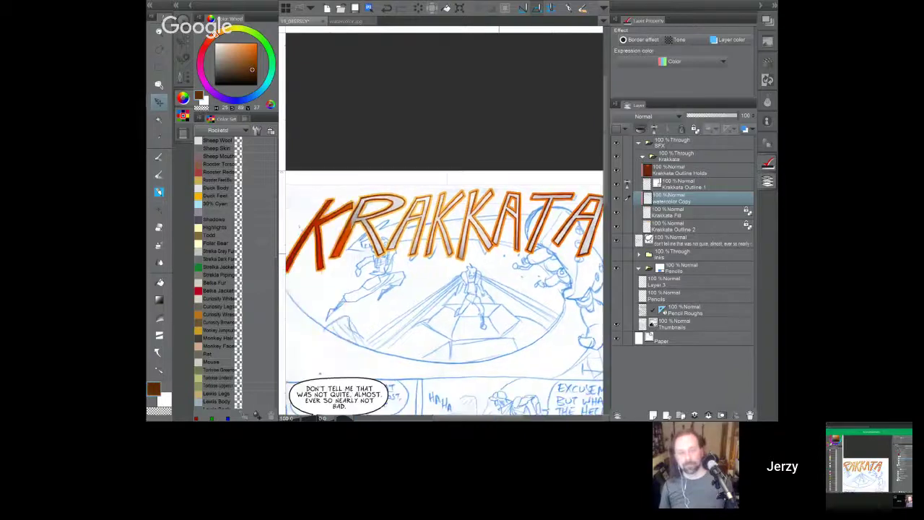
key("ctrl+minus")
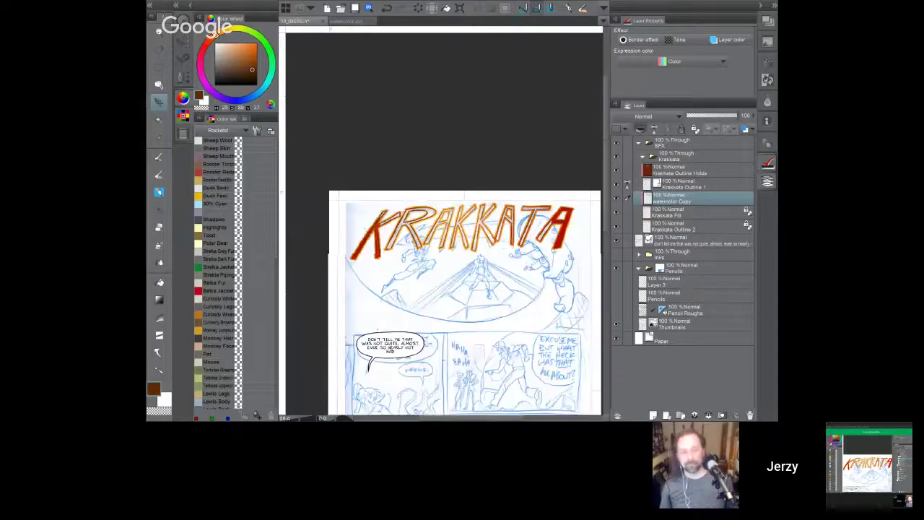
key("ctrl+t")
left_click_drag(552, 205, 601, 172)
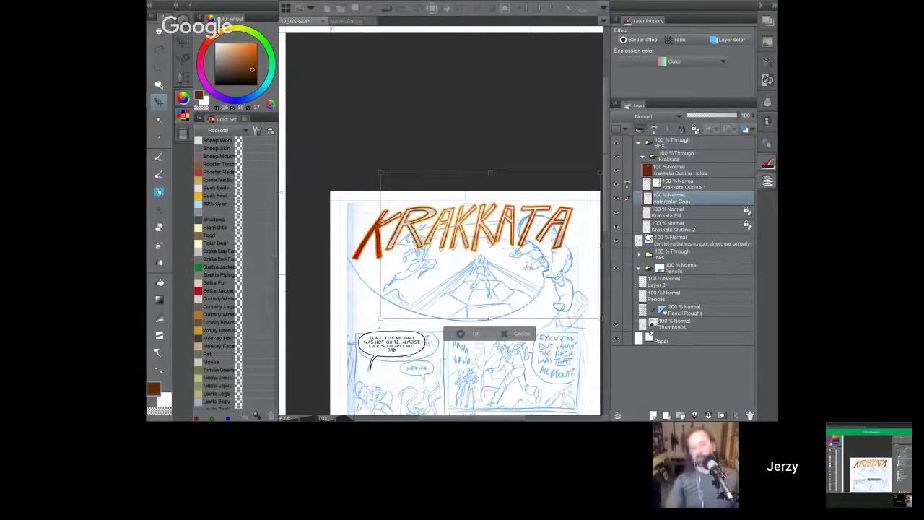
left_click_drag(484, 275, 455, 271)
left_click_drag(462, 170, 465, 165)
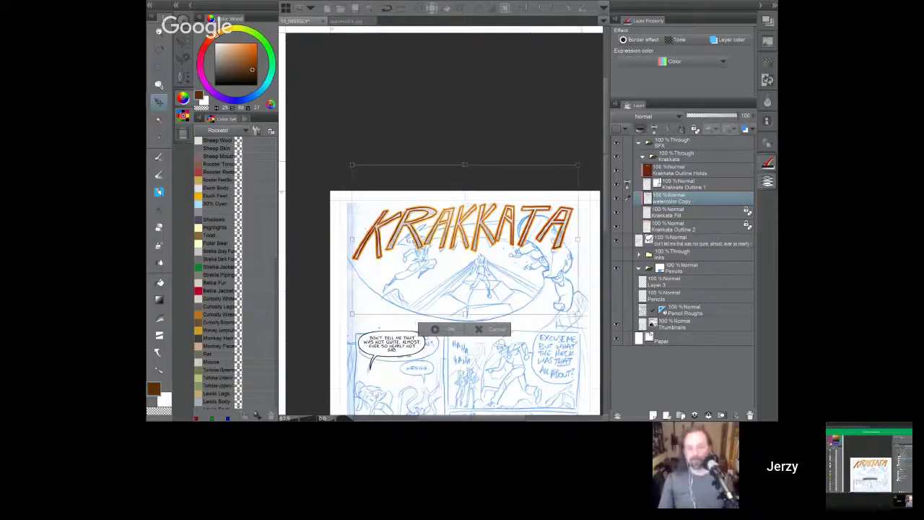
key("Return")
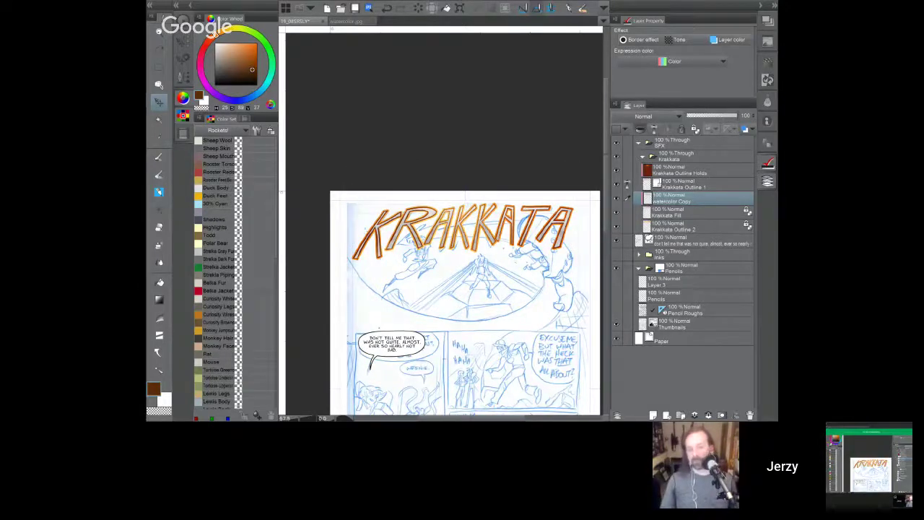
Step: Try the Overlay blend mode on the watercolor Copy layer and inspect the lettering up close
left_click(656, 117)
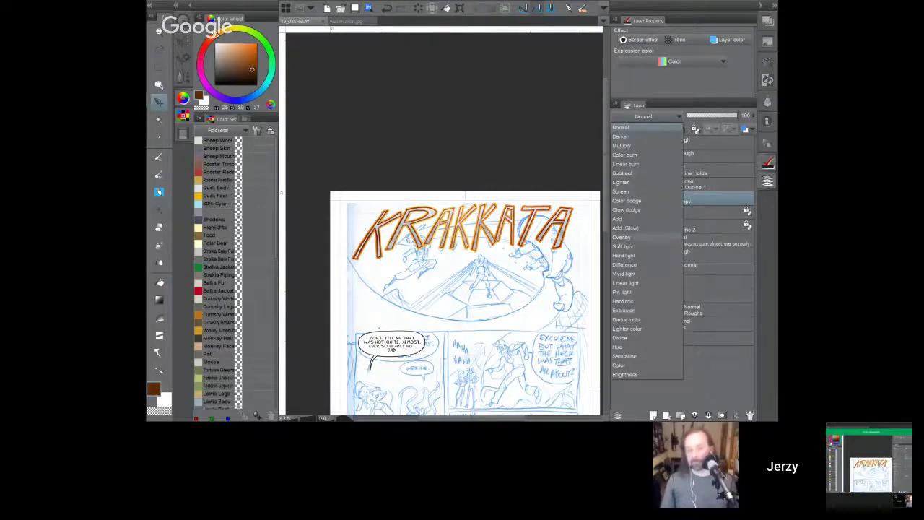
left_click(629, 237)
left_click_drag(522, 235, 401, 207)
scroll(541, 147, "up", 3)
Step: Set the watercolor Copy layer's blend mode to Multiply and check the texture across the letters
left_click(658, 117)
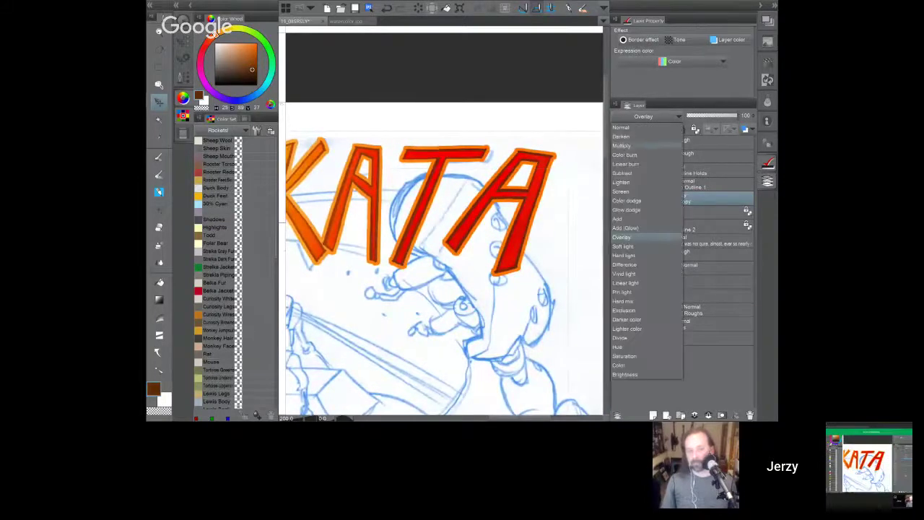
left_click(623, 146)
left_click_drag(401, 210, 557, 223)
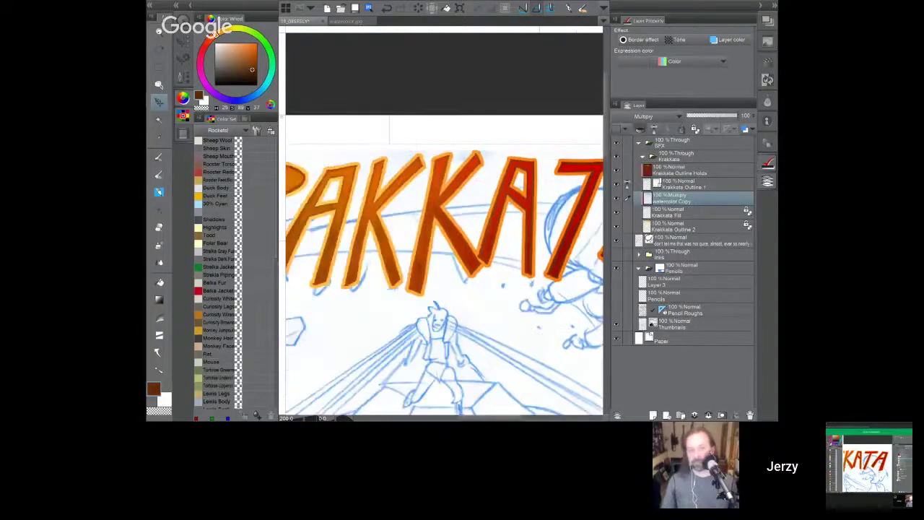
left_click_drag(390, 245, 545, 221)
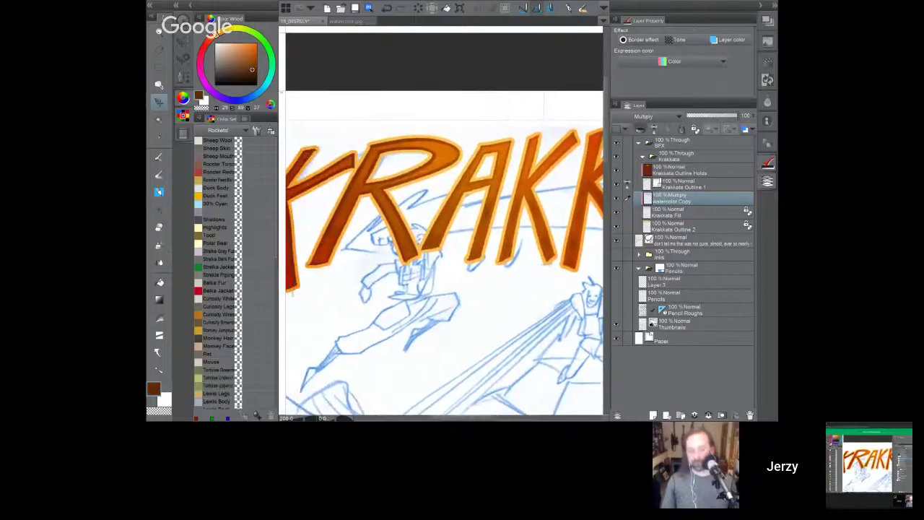
scroll(444, 274, "left", 4)
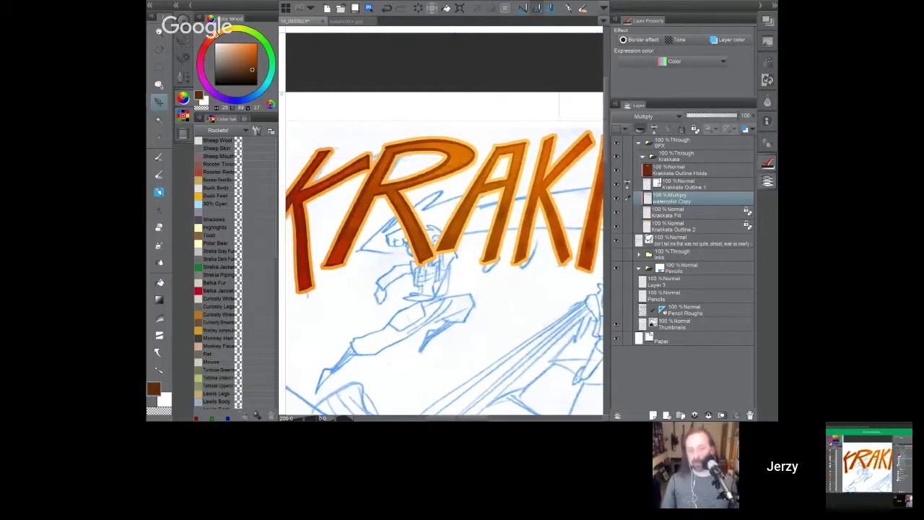
Step: Lower the watercolor Copy layer's opacity to 53% and view the whole word
left_click(715, 116)
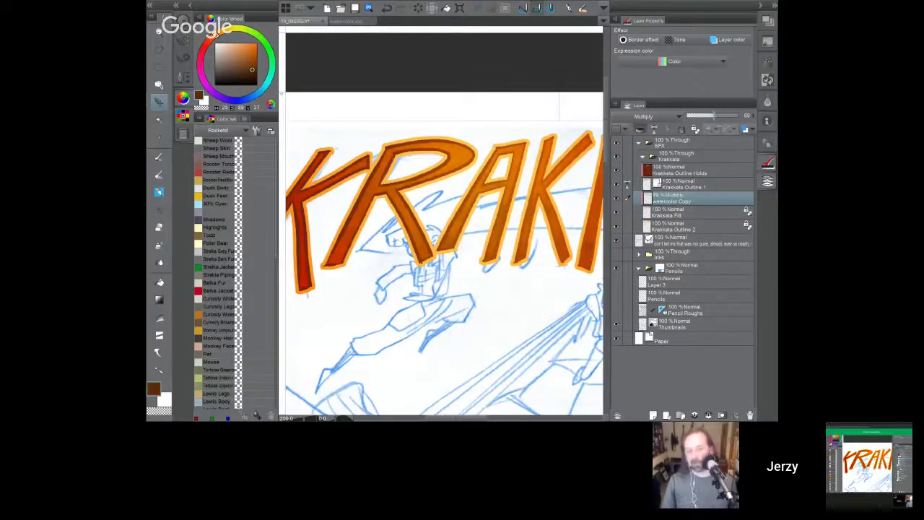
key("ctrl+minus")
key("ctrl+minus")
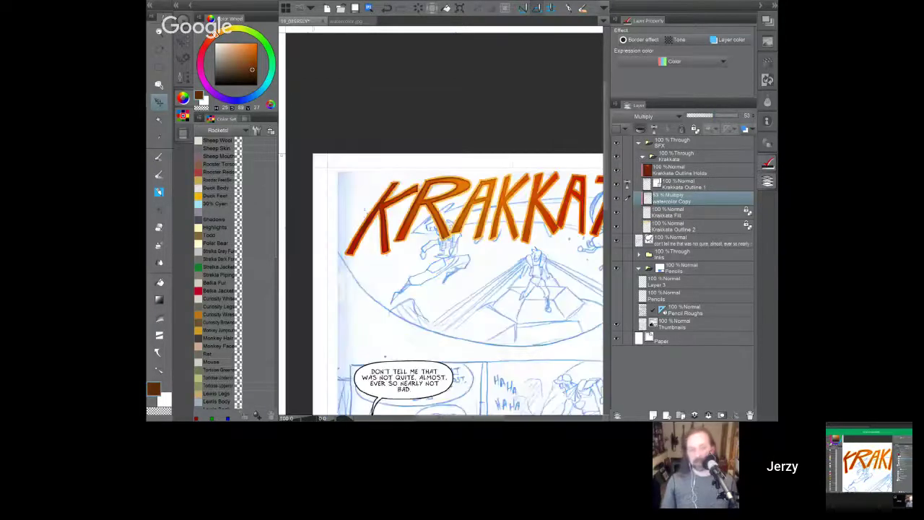
left_click_drag(445, 275, 367, 268)
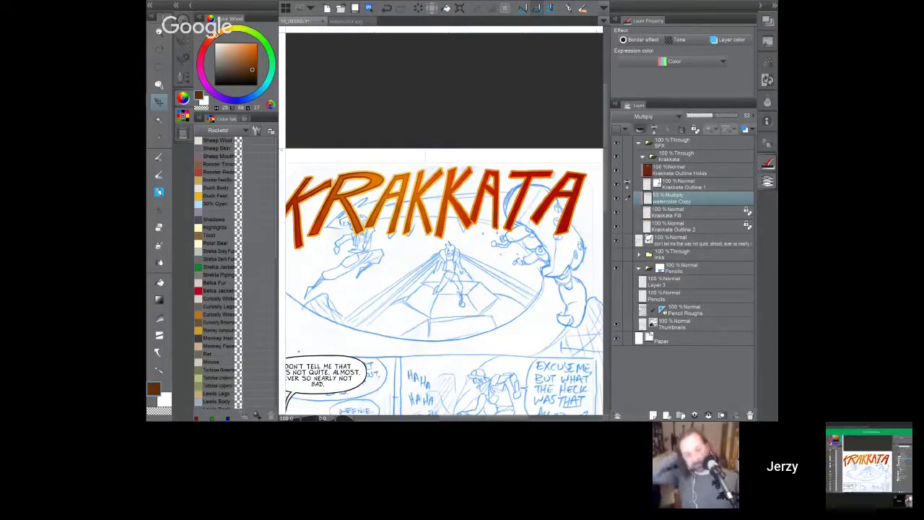
Step: Collapse the Krakkata folder and add a layer mask to it
left_click(643, 157)
left_click(643, 155)
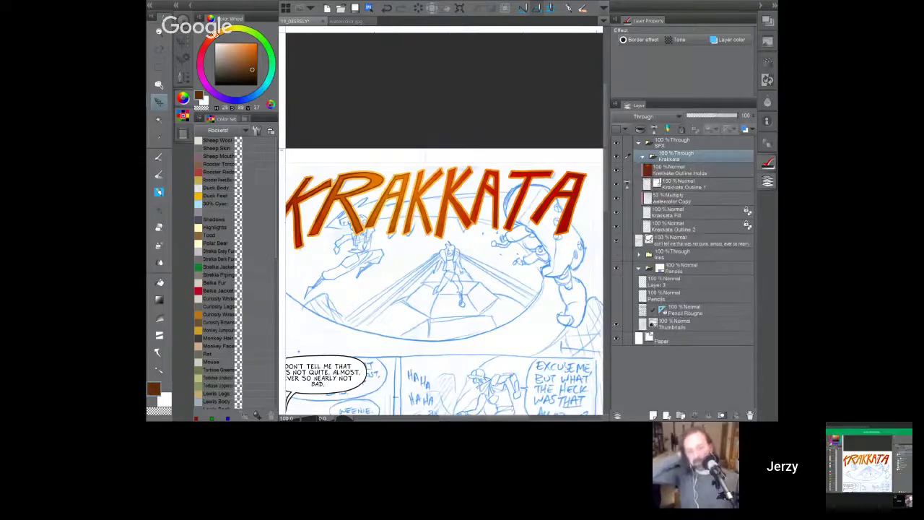
left_click(643, 156)
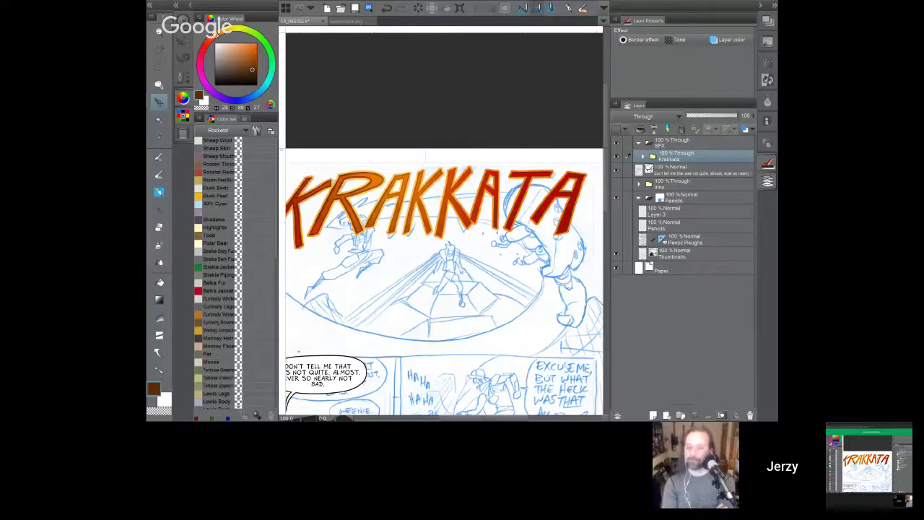
left_click(721, 415)
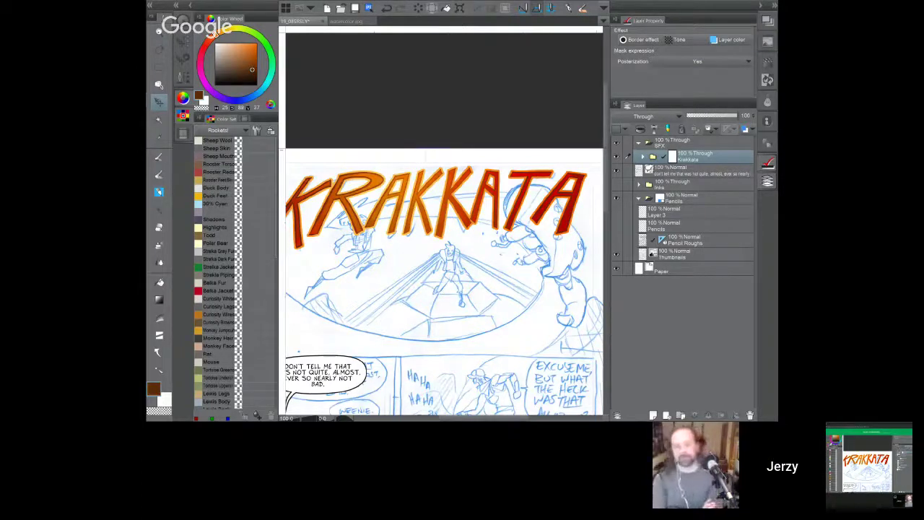
Step: Set the drawing color to black and, with the Hard eraser, mask out the letters overlapping the leaping figure and the start of its trail
key("p")
left_click(257, 84)
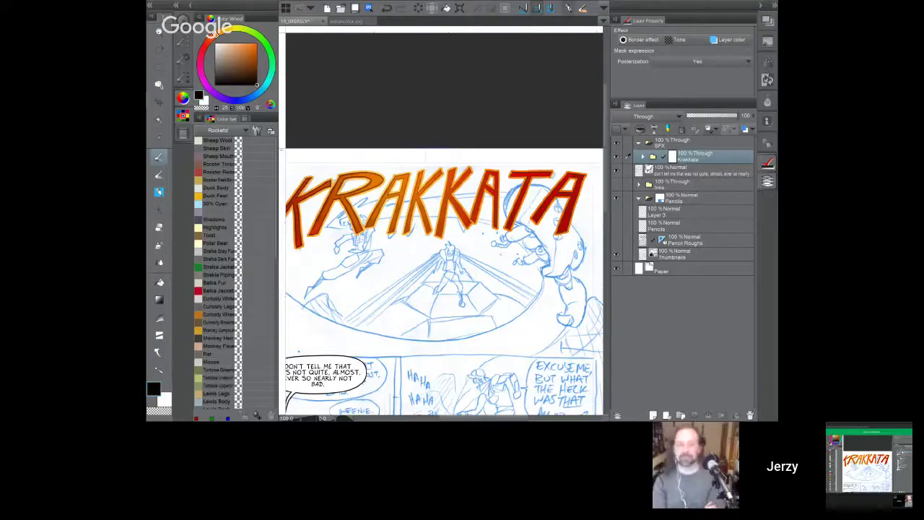
scroll(485, 228, "up", 5)
left_click_drag(361, 274, 577, 218)
key("e")
left_click_drag(505, 289, 518, 273)
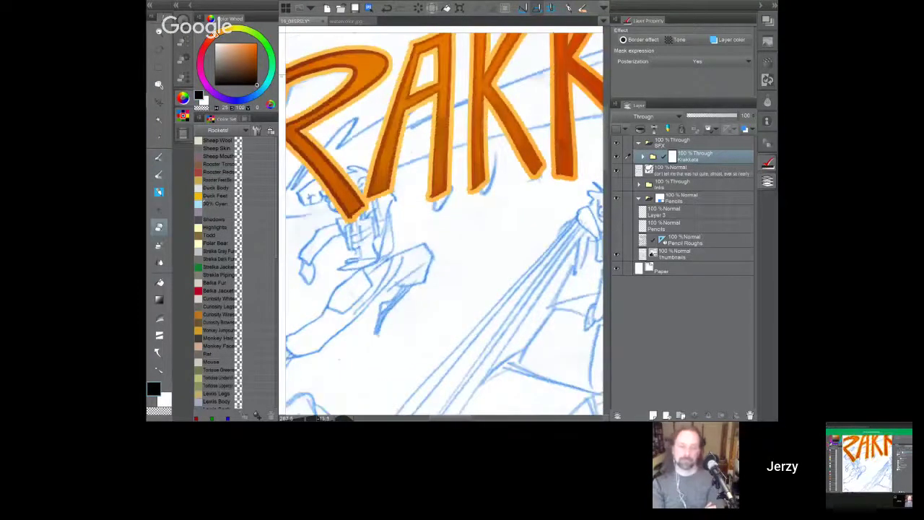
left_click_drag(377, 323, 445, 306)
left_click(183, 42)
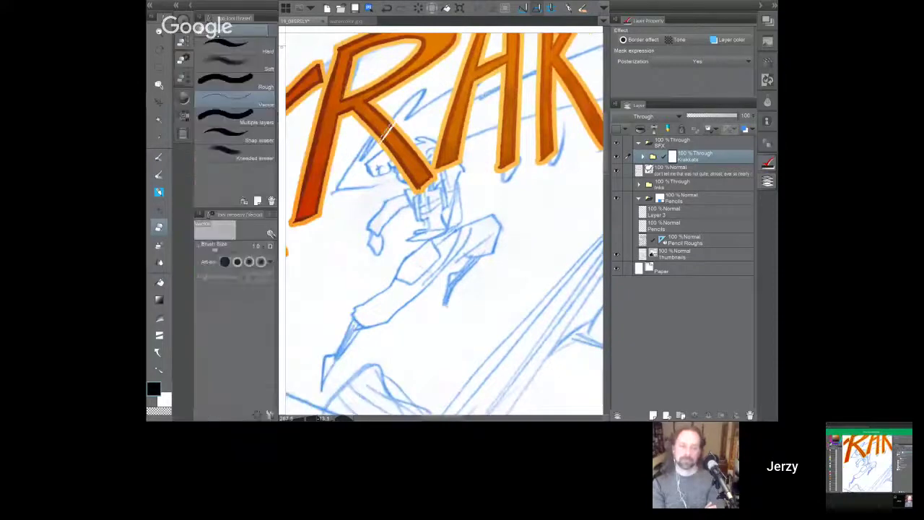
left_click(245, 44)
mouse_move(392, 126)
left_mouse_down()
mouse_move(382, 144)
mouse_move(398, 129)
mouse_move(408, 170)
mouse_move(426, 187)
mouse_move(418, 165)
mouse_move(450, 134)
mouse_move(459, 97)
left_mouse_up()
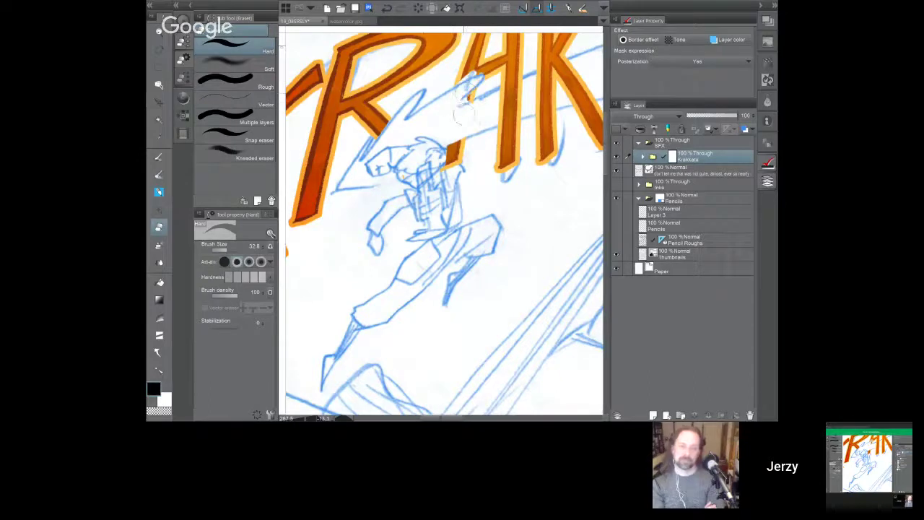
mouse_move(473, 96)
left_mouse_down()
mouse_move(514, 93)
mouse_move(511, 119)
mouse_move(538, 102)
left_mouse_up()
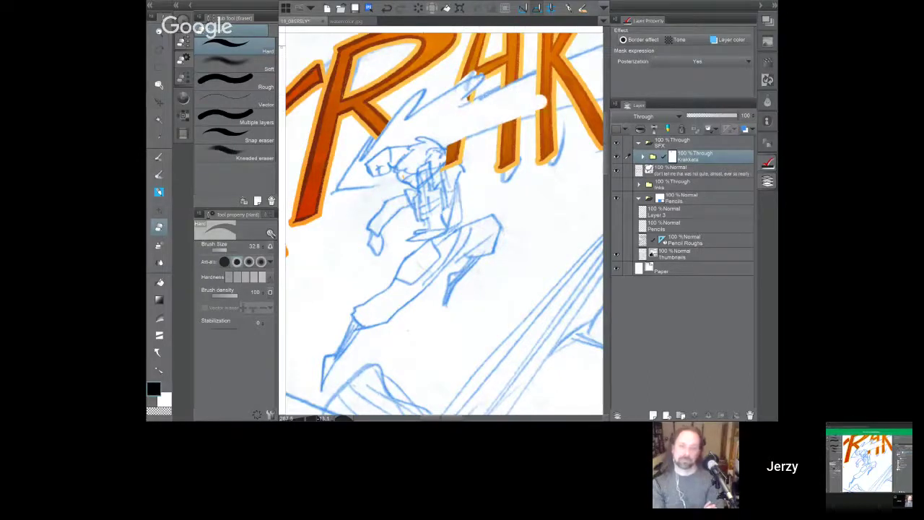
Step: Disable the Krakkata folder's layer mask to compare the lettering, and enable the mask again
right_click(672, 156)
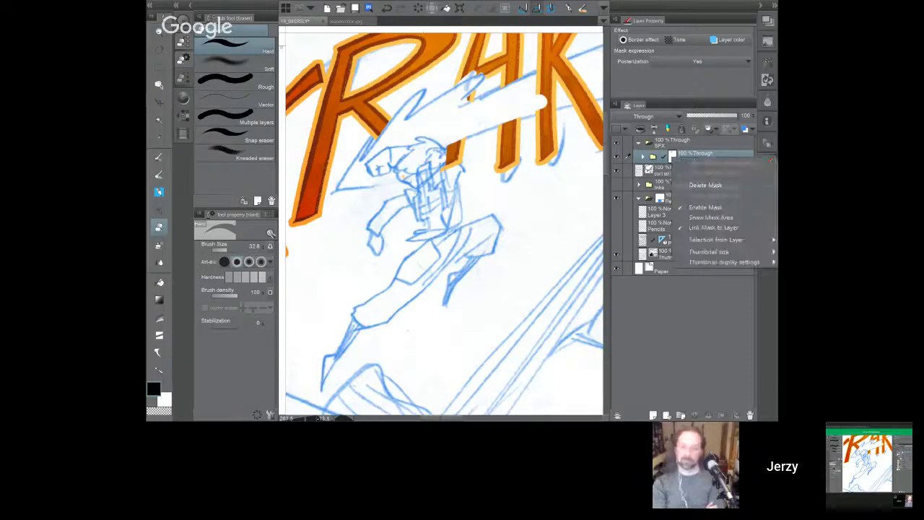
left_click(705, 207)
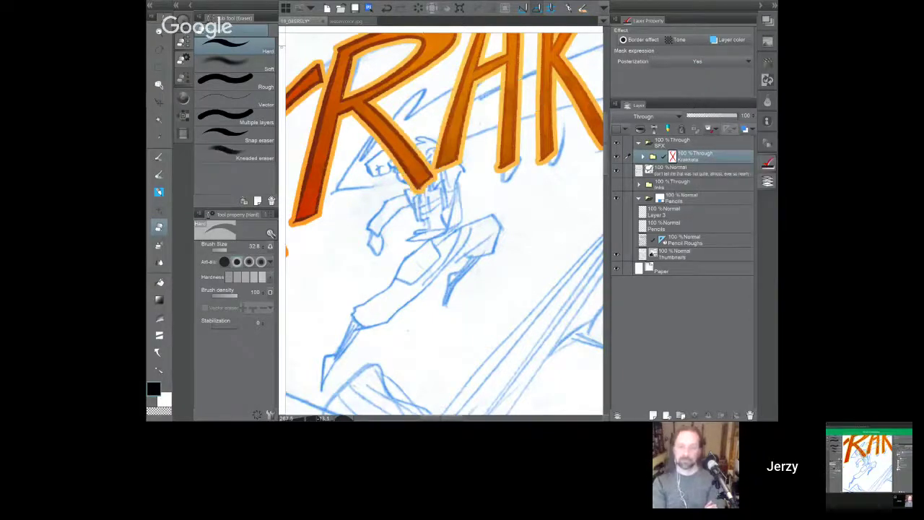
right_click(673, 156)
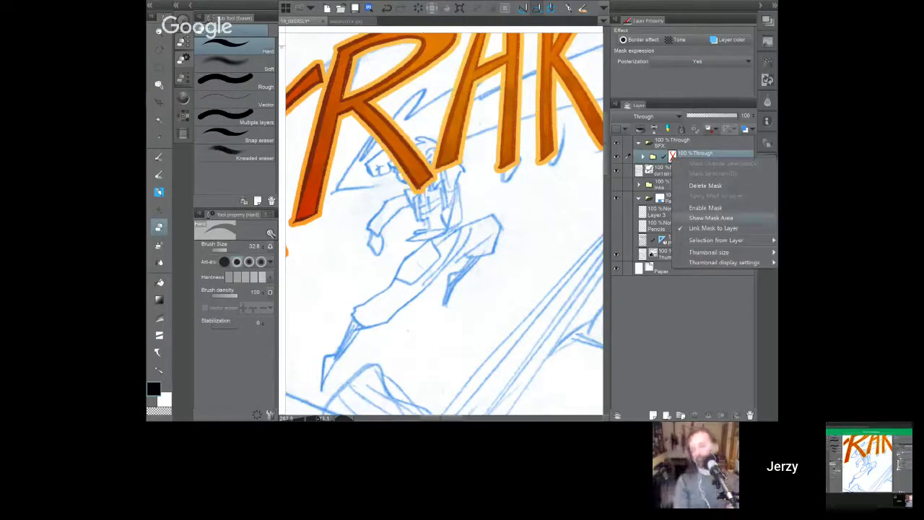
left_click(706, 208)
Step: Continue masking out the remaining letters along the trail and where the T and last A overlap the large spotted shape
left_click_drag(549, 101, 444, 163)
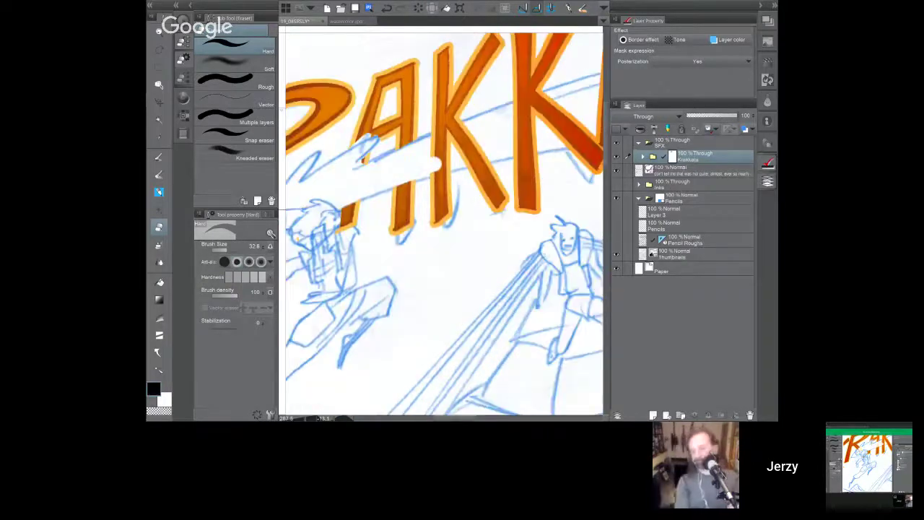
mouse_move(471, 135)
left_mouse_down()
mouse_move(425, 149)
mouse_move(468, 126)
mouse_move(466, 148)
mouse_move(450, 158)
left_mouse_up()
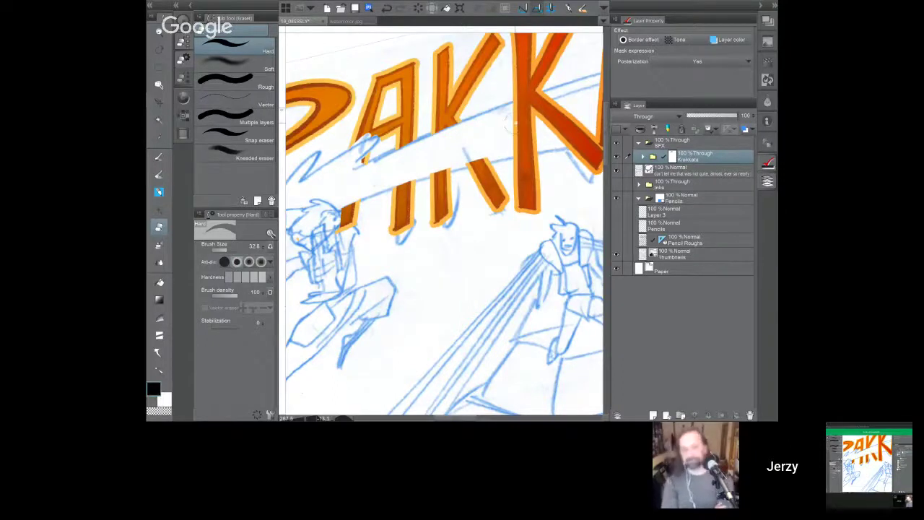
mouse_move(499, 148)
left_mouse_down()
mouse_move(553, 119)
mouse_move(530, 101)
mouse_move(468, 159)
left_mouse_up()
mouse_move(546, 133)
left_mouse_down()
mouse_move(437, 130)
mouse_move(354, 198)
left_mouse_up()
mouse_move(441, 119)
left_mouse_down()
mouse_move(381, 177)
mouse_move(390, 145)
mouse_move(368, 192)
mouse_move(430, 177)
mouse_move(348, 219)
mouse_move(369, 206)
left_mouse_up()
left_click(191, 6)
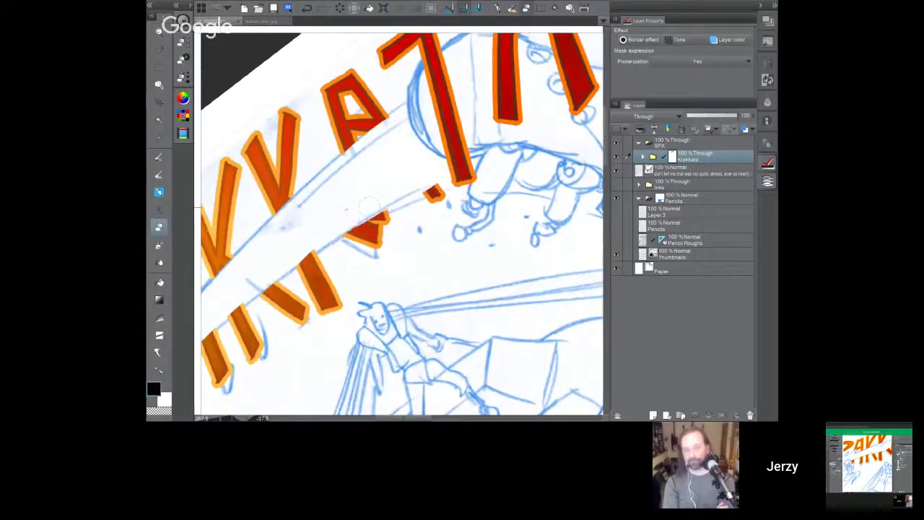
mouse_move(449, 154)
left_mouse_down()
mouse_move(468, 150)
mouse_move(456, 166)
mouse_move(437, 56)
mouse_move(372, 184)
mouse_move(358, 187)
mouse_move(395, 186)
mouse_move(413, 256)
mouse_move(481, 216)
mouse_move(459, 198)
mouse_move(494, 237)
left_mouse_up()
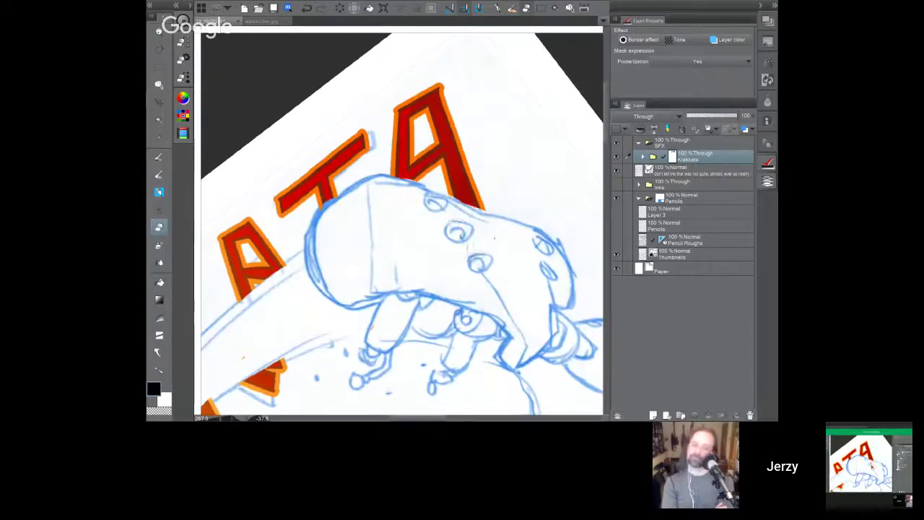
Step: Zoom out and rotate the page back upright to examine how the masked lettering sits behind the artwork
scroll(494, 237, "down", 3)
key("^")
key("^")
key("^")
key("^")
key("^")
key("^")
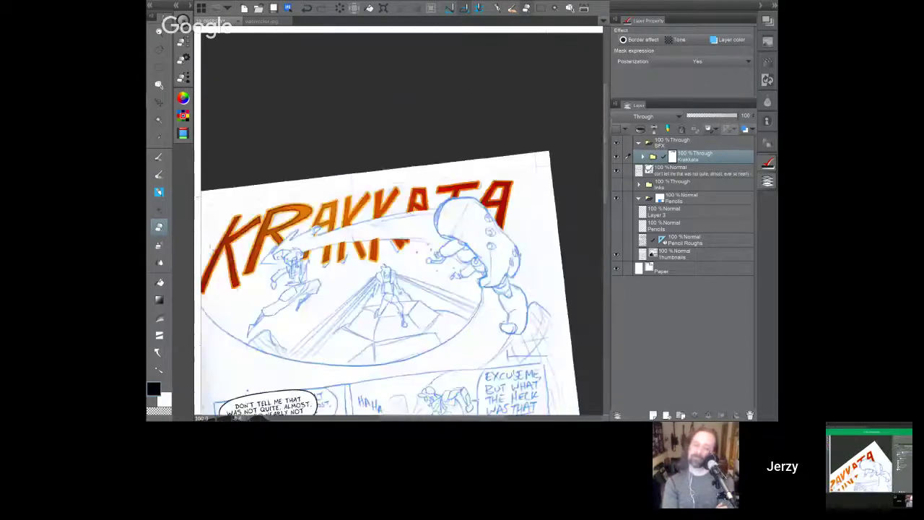
key("^")
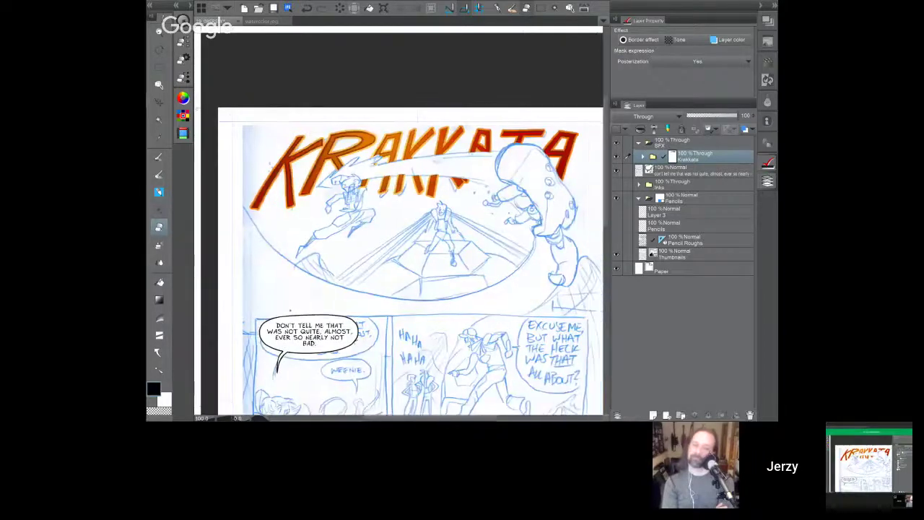